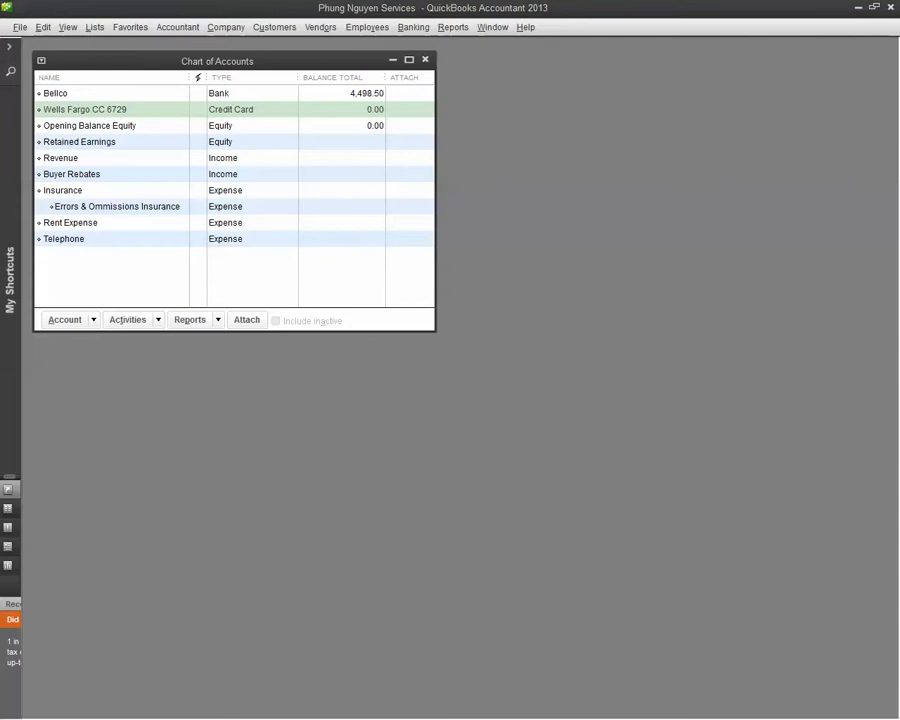
Review the amount due and payment due date on the T-Mobile bill PDF in Adobe Acrobat, and return to QuickBooks.
{"action": "left_click_drag", "start_coordinate": [0, 72], "coordinate": [477, 47]}
{"action": "scroll", "coordinate": [639, 317], "scroll_direction": "down", "scroll_amount": 3}
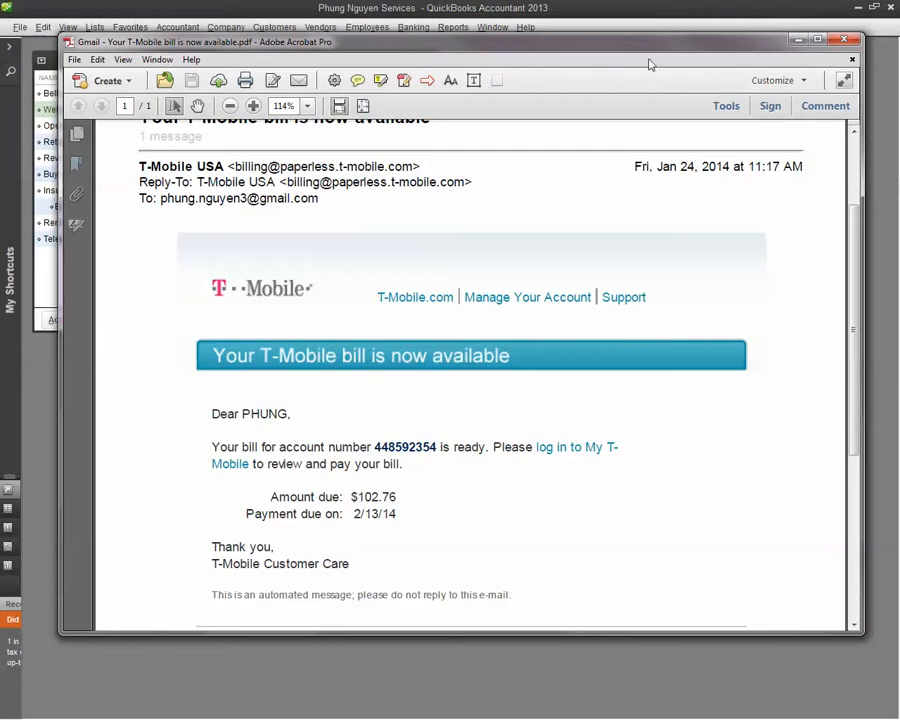
{"action": "left_click_drag", "start_coordinate": [656, 49], "coordinate": [0, 28]}
{"action": "left_click", "coordinate": [565, 388]}
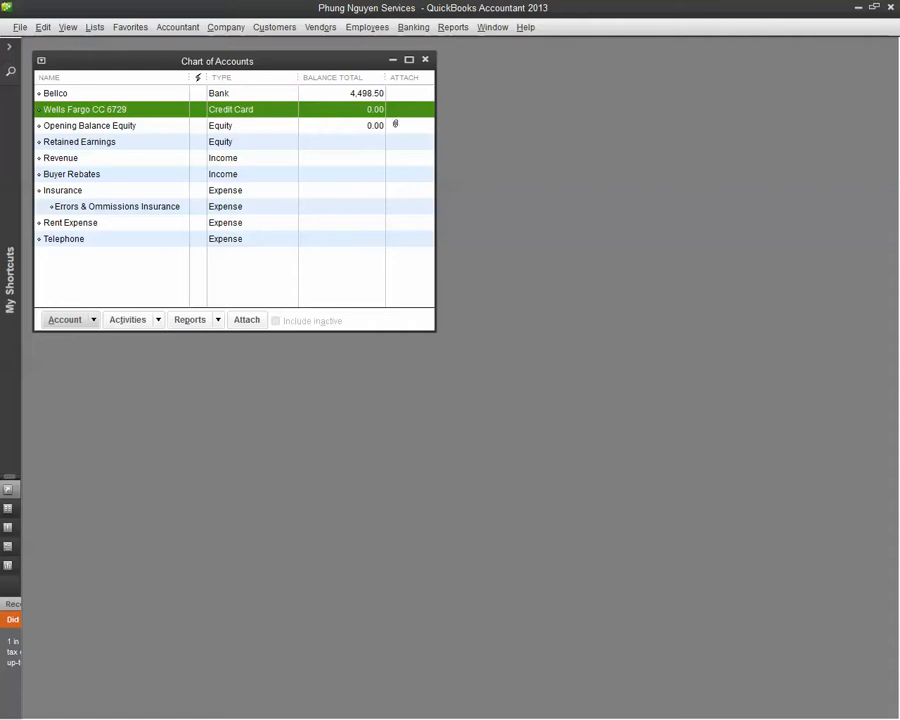
Open the Vendor Center and start a new vendor record.
{"action": "left_click", "coordinate": [321, 29]}
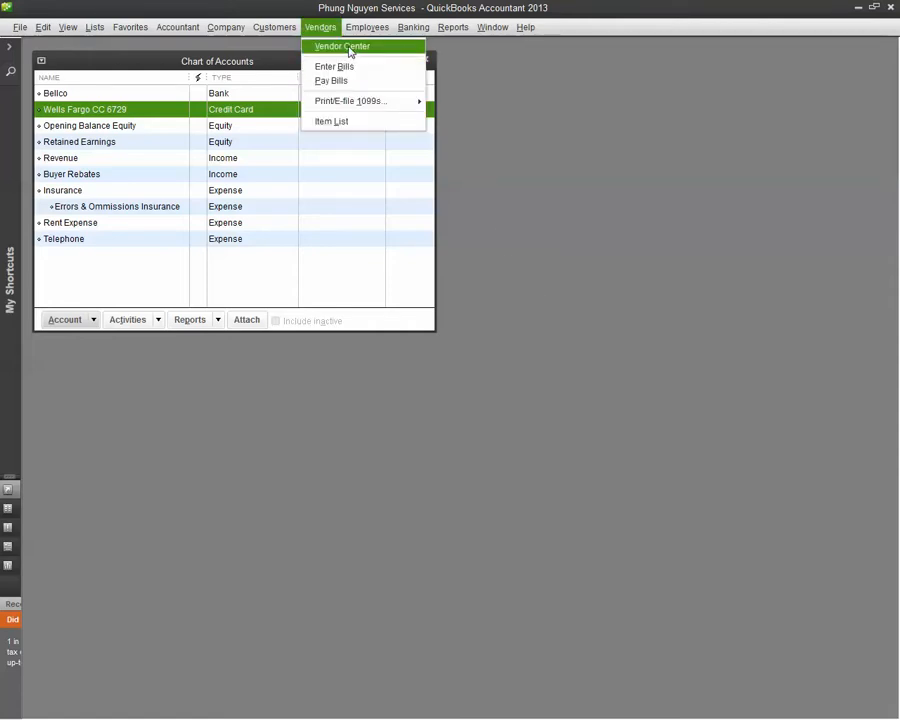
{"action": "left_click", "coordinate": [347, 48]}
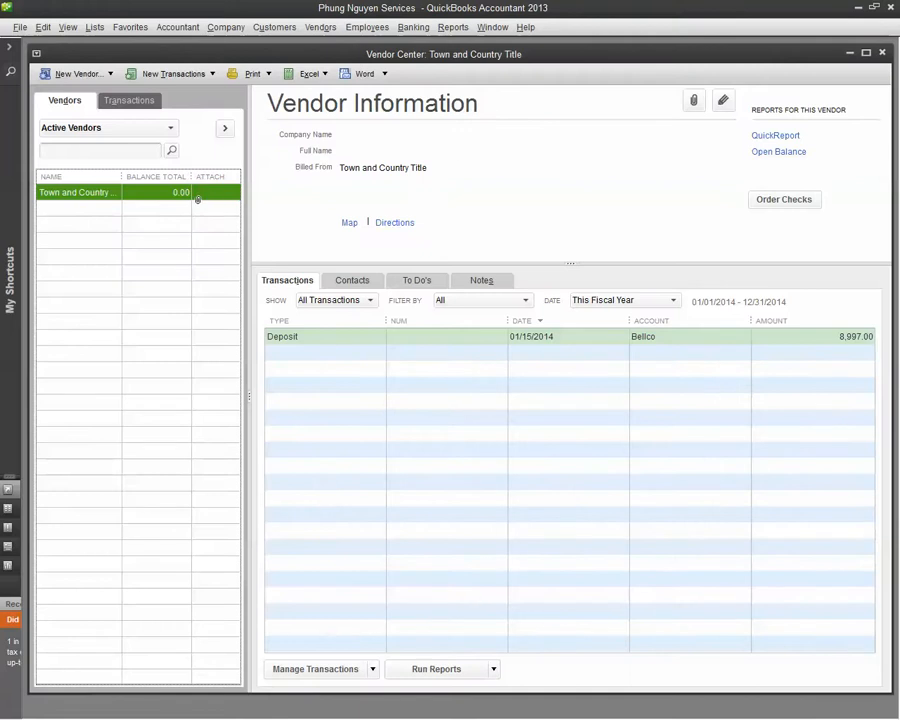
{"action": "left_click", "coordinate": [111, 75]}
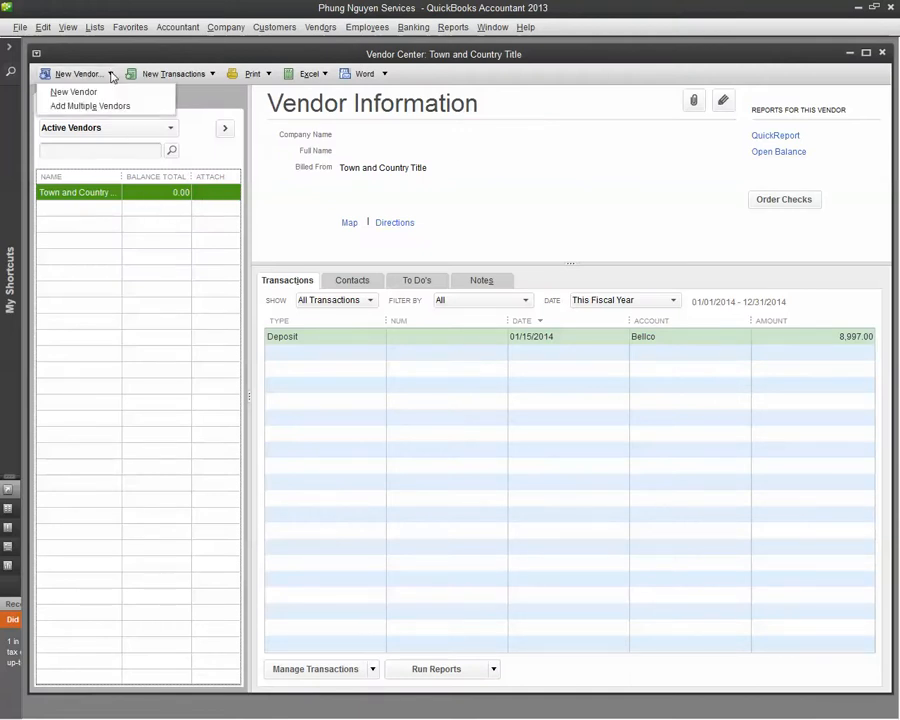
{"action": "left_click", "coordinate": [86, 96]}
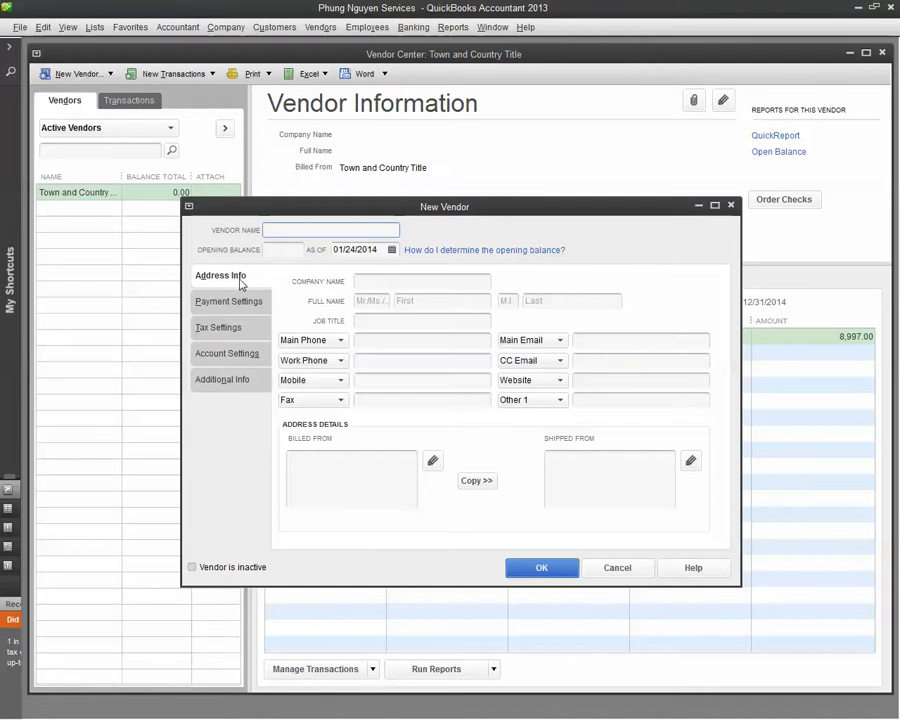
Look through the new vendor form's address, payment, tax, account and additional info sections.
{"action": "left_click", "coordinate": [229, 311]}
{"action": "left_click", "coordinate": [230, 329]}
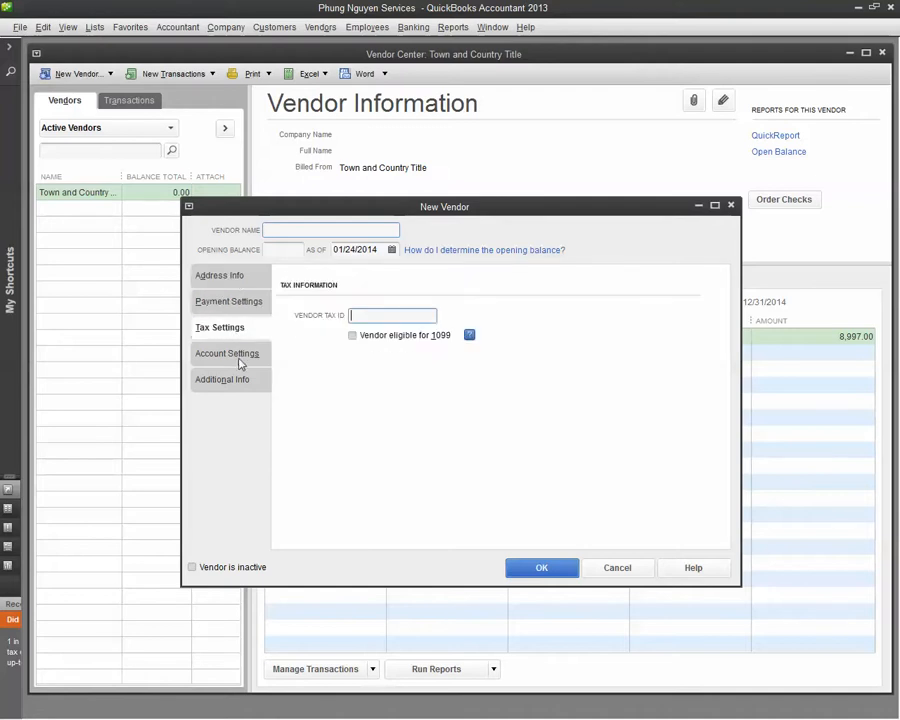
{"action": "left_click", "coordinate": [236, 358]}
{"action": "left_click", "coordinate": [236, 383]}
{"action": "left_click", "coordinate": [236, 276]}
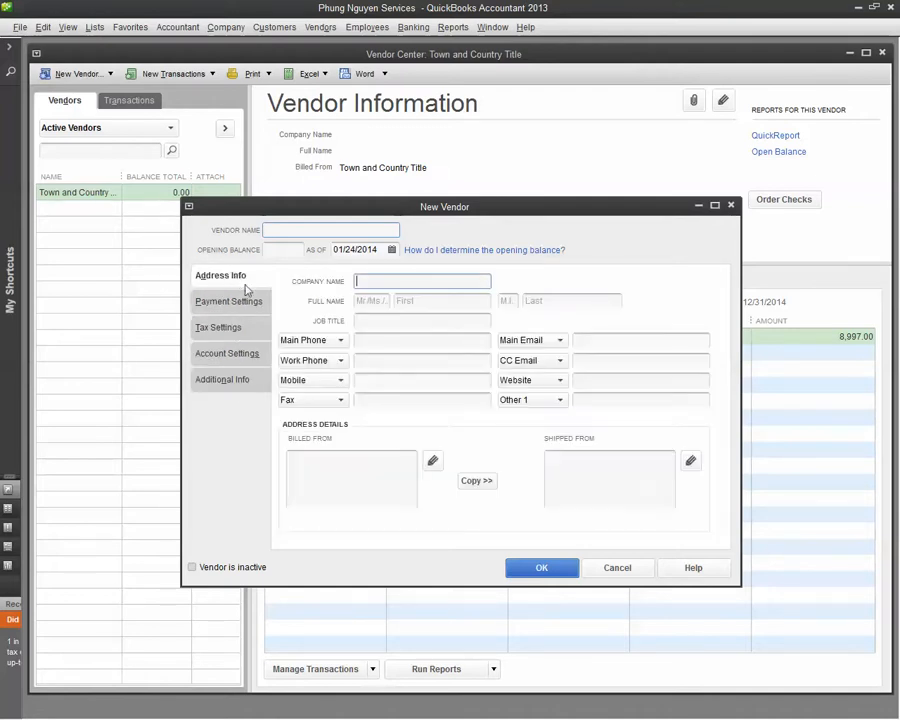
{"action": "left_click", "coordinate": [238, 302]}
{"action": "left_click", "coordinate": [238, 328]}
{"action": "left_click", "coordinate": [240, 352]}
{"action": "left_click", "coordinate": [231, 379]}
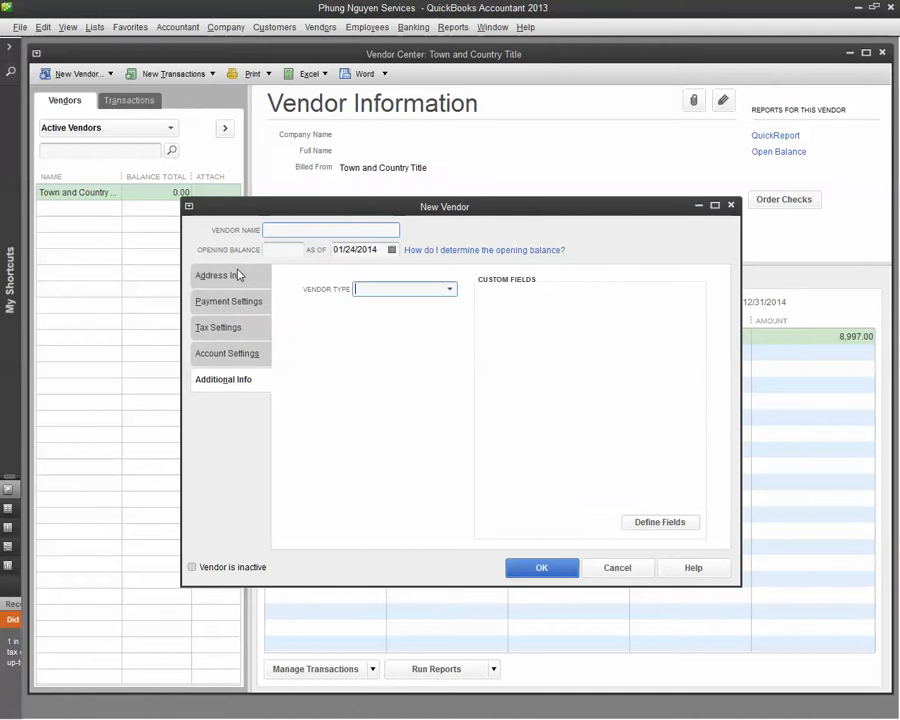
{"action": "left_click", "coordinate": [236, 276]}
Name the new vendor Tmobile with Telephone as its prefilled expense account, save it and close the Vendor Center.
{"action": "left_click", "coordinate": [309, 230]}
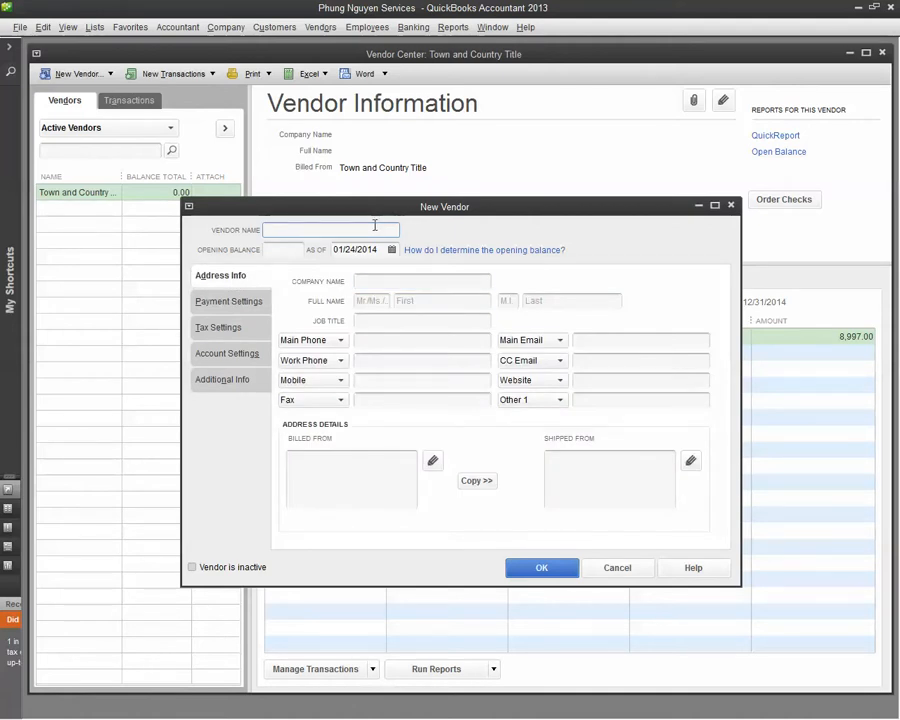
{"action": "type", "text": "Tmobile"}
{"action": "left_click", "coordinate": [225, 363]}
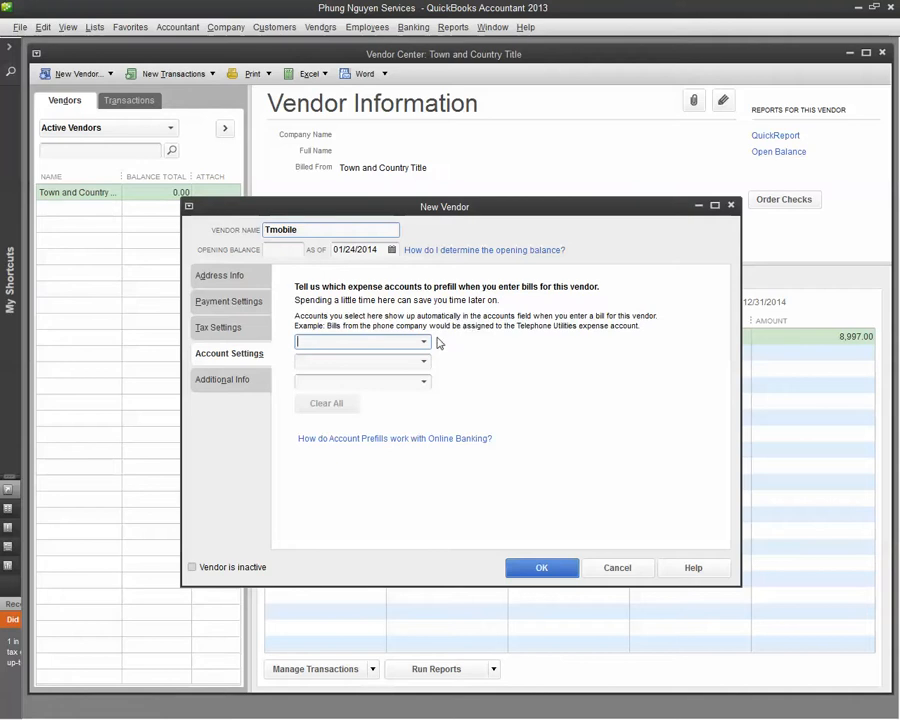
{"action": "left_click", "coordinate": [426, 343]}
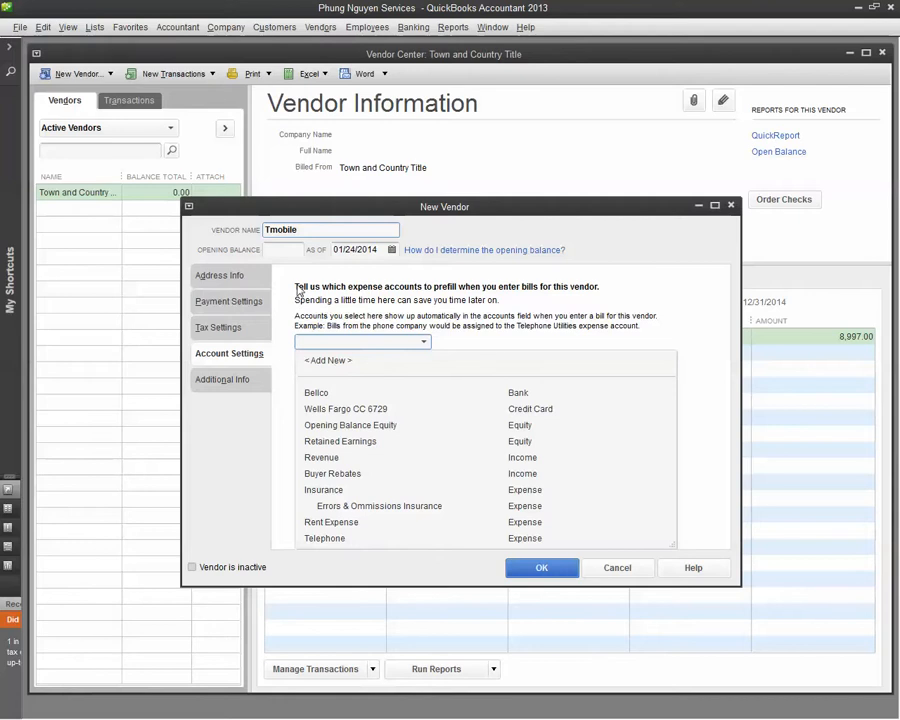
{"action": "left_click", "coordinate": [340, 540]}
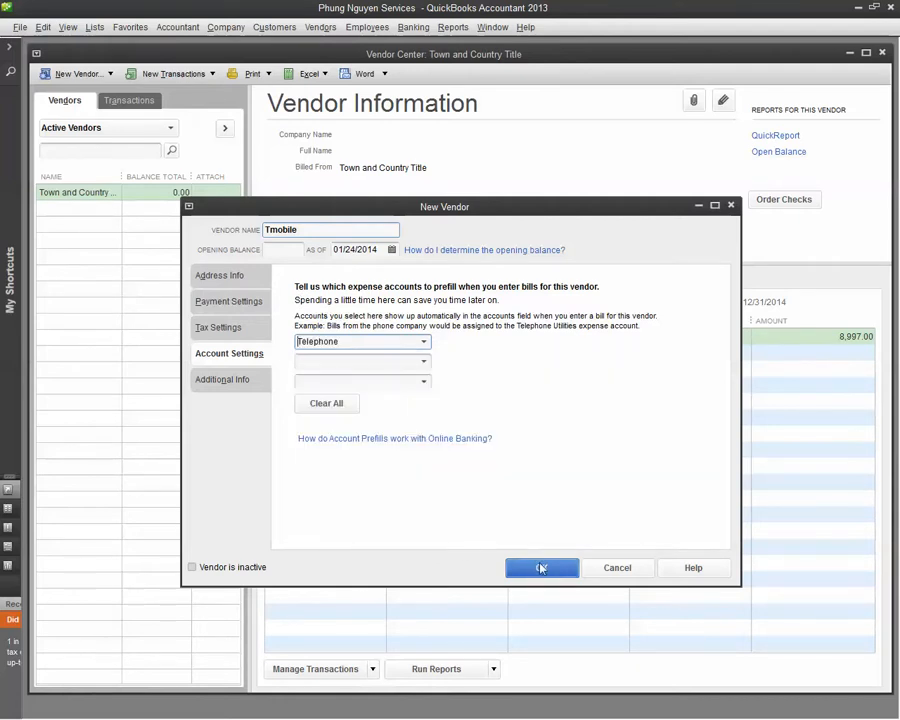
{"action": "left_click", "coordinate": [541, 569]}
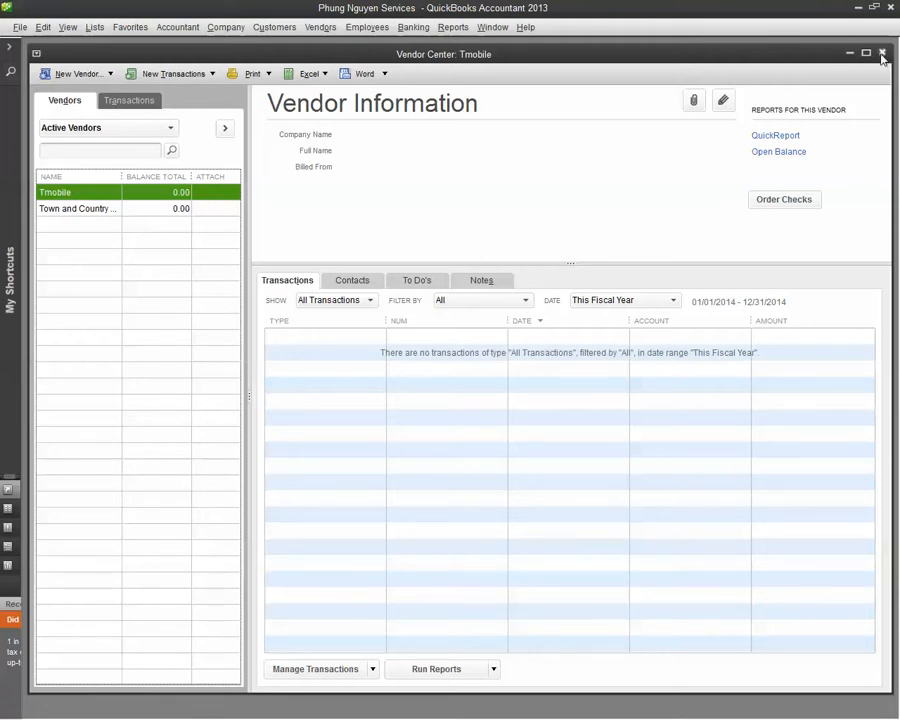
{"action": "left_click", "coordinate": [882, 55]}
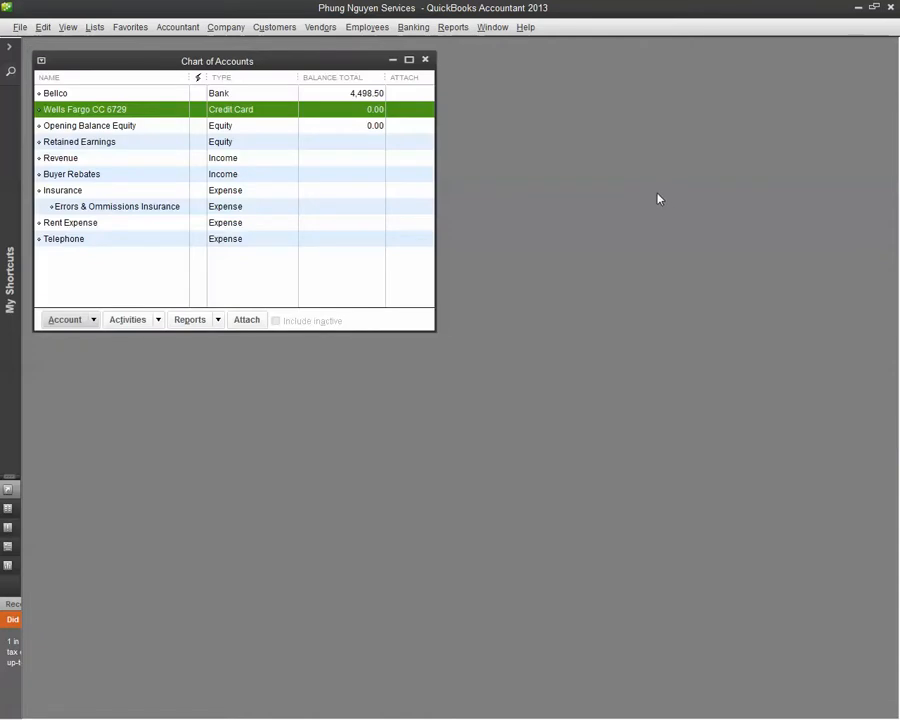
Start a new bill and choose Tmobile as its vendor.
{"action": "left_click", "coordinate": [321, 27]}
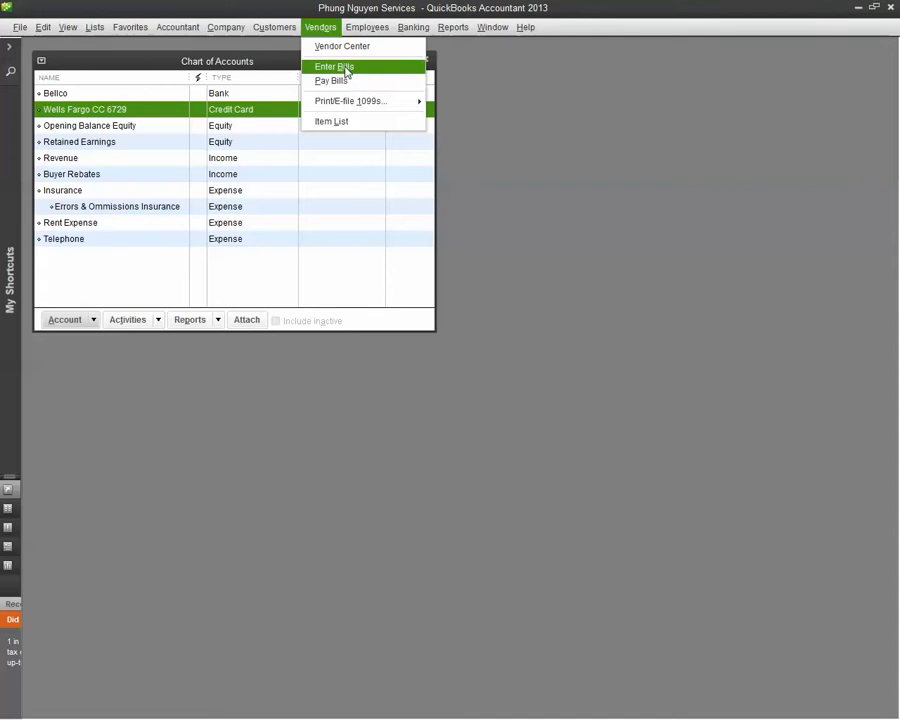
{"action": "left_click", "coordinate": [340, 67]}
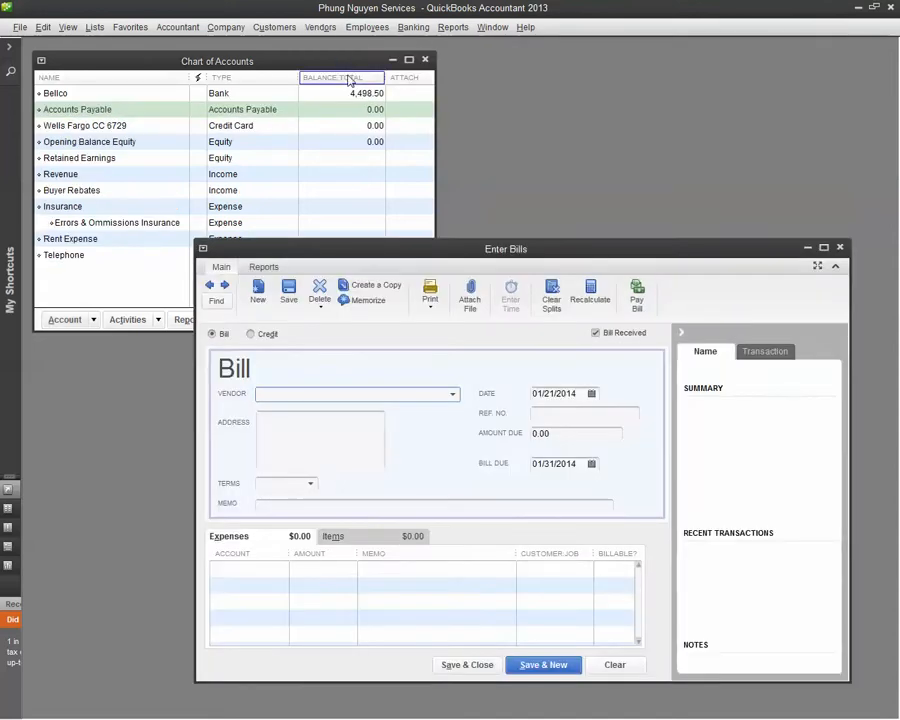
{"action": "left_click", "coordinate": [71, 112]}
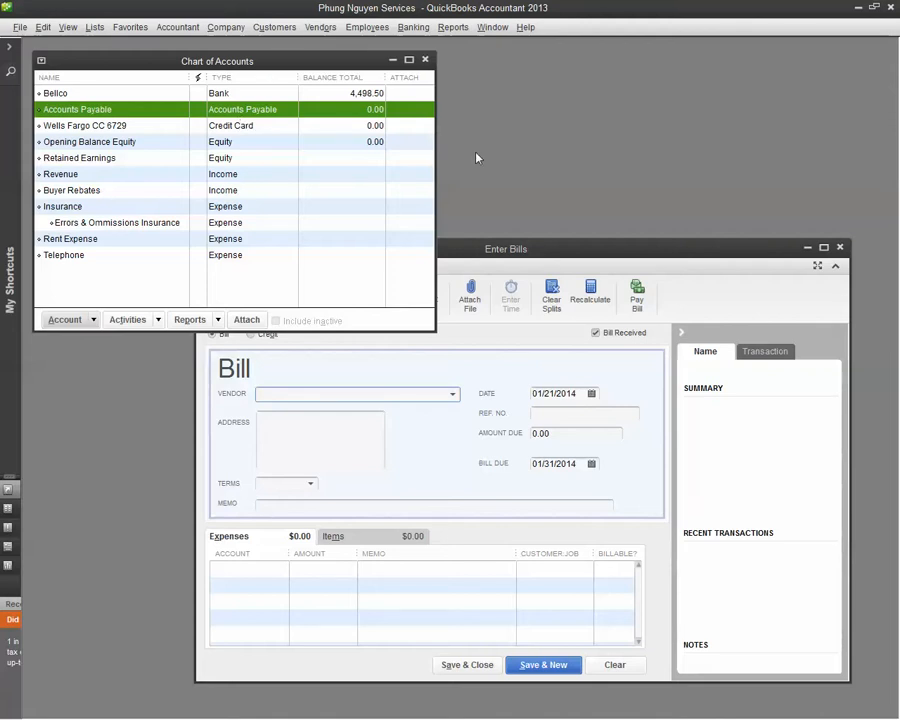
{"action": "left_click", "coordinate": [564, 252]}
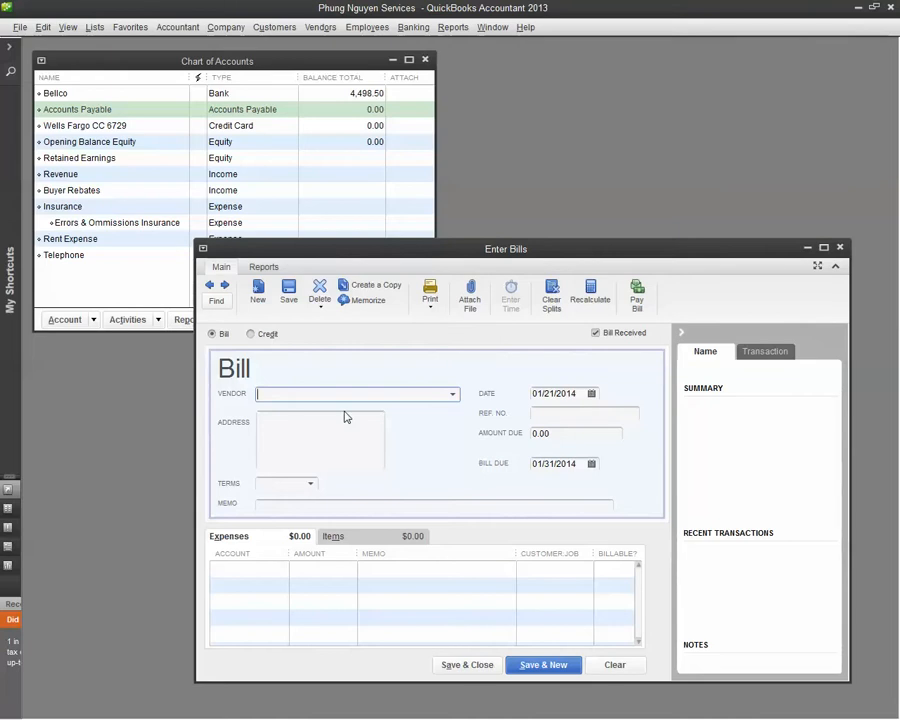
{"action": "left_click", "coordinate": [452, 394]}
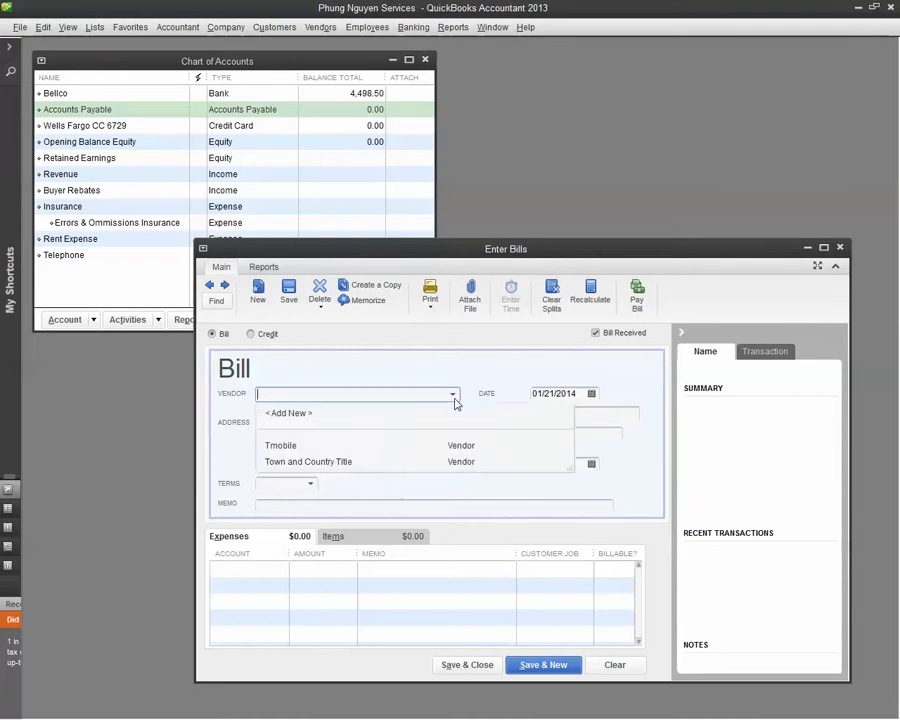
{"action": "left_click", "coordinate": [292, 447]}
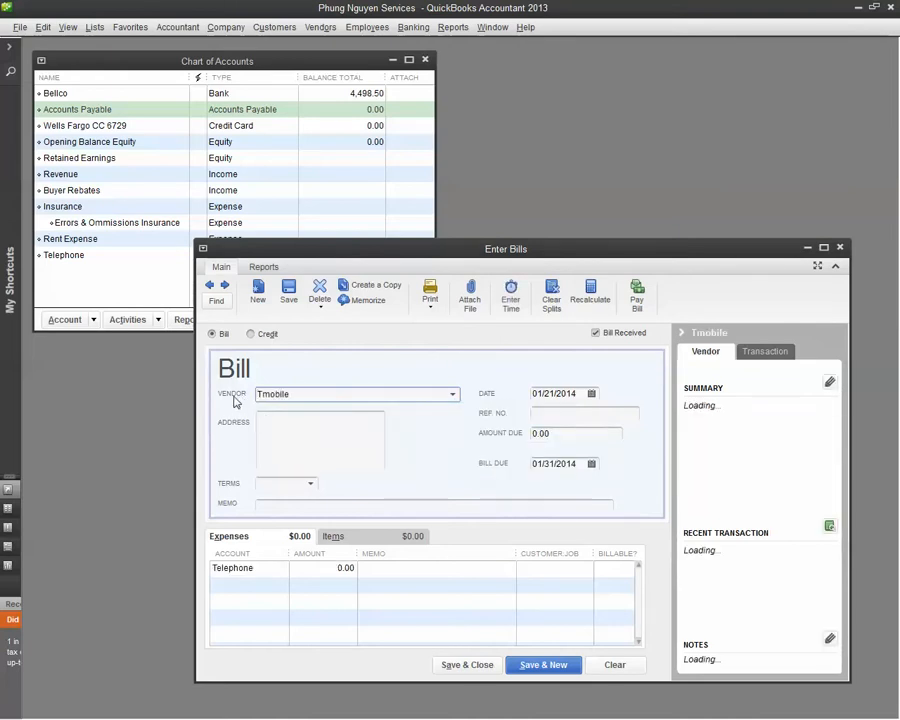
Set the Tmobile bill's amount due to 102.76.
{"action": "left_click_drag", "start_coordinate": [557, 433], "coordinate": [464, 424]}
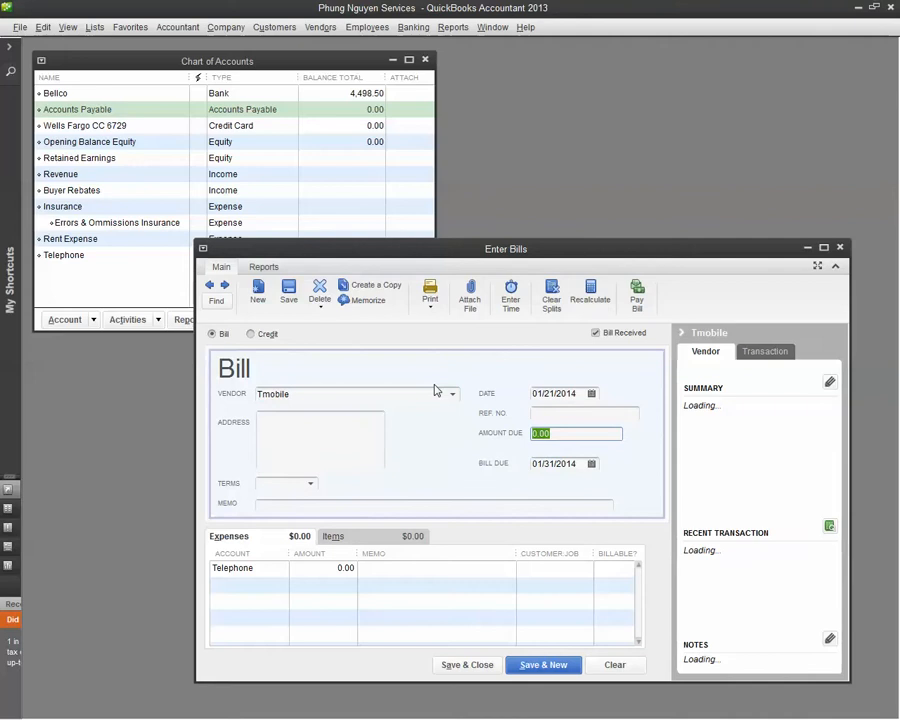
{"action": "type", "text": "102"}
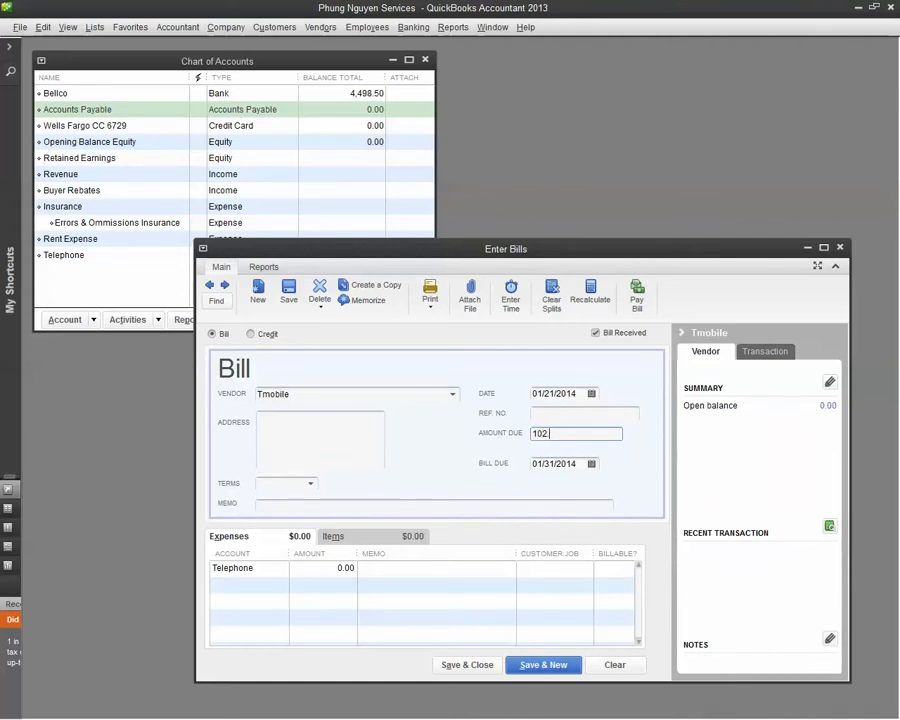
{"action": "type", "text": ".76"}
Check the payment due date on the T-Mobile PDF and set the bill's due date to 02/13/2014.
{"action": "left_click_drag", "start_coordinate": [0, 30], "coordinate": [424, 40]}
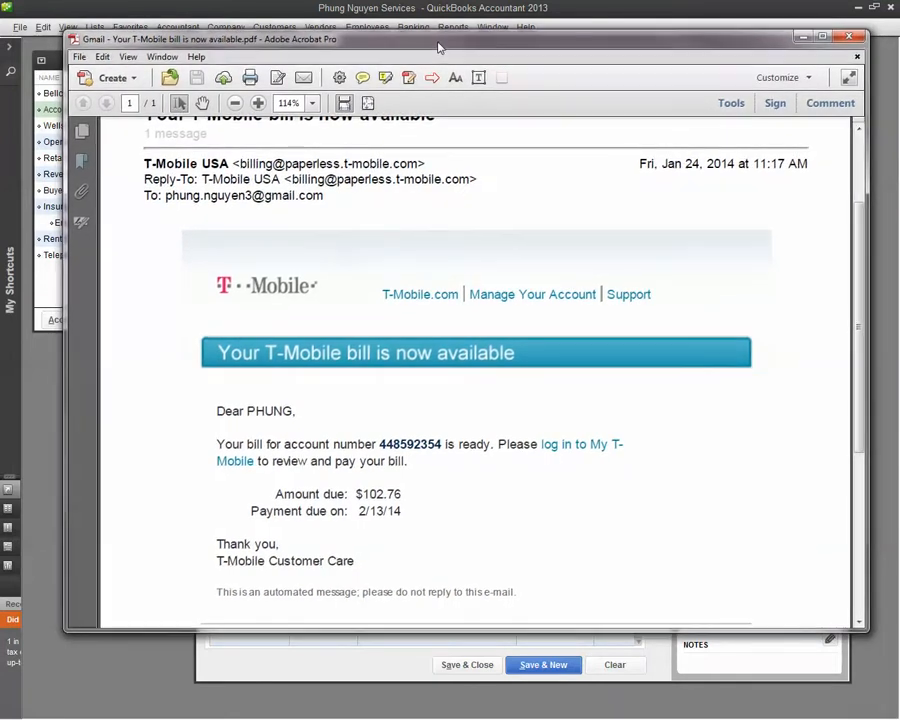
{"action": "left_click_drag", "start_coordinate": [438, 47], "coordinate": [436, 46]}
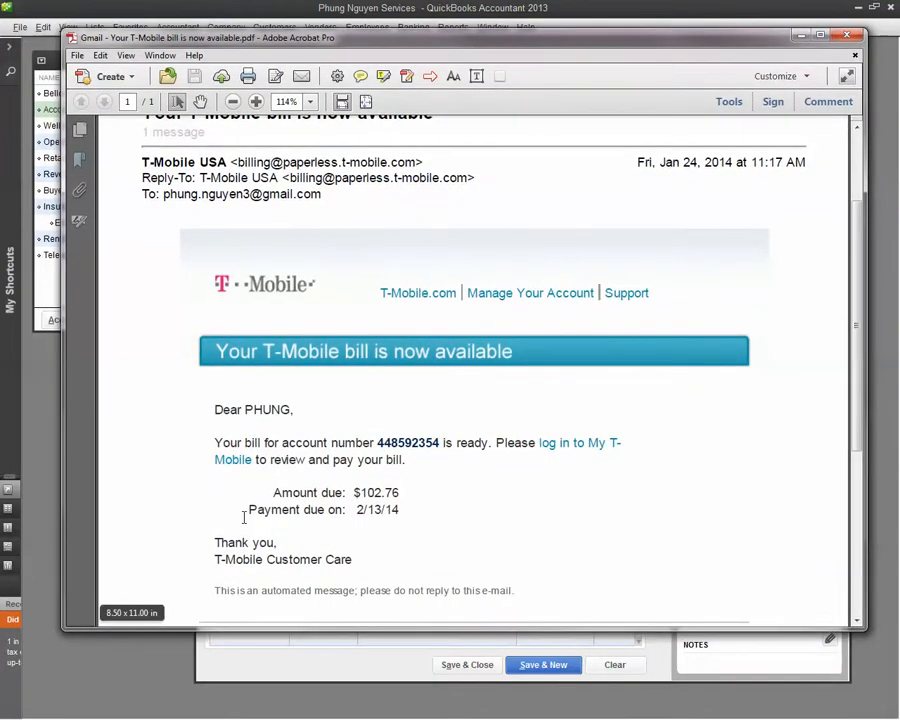
{"action": "left_click_drag", "start_coordinate": [492, 42], "coordinate": [0, 28]}
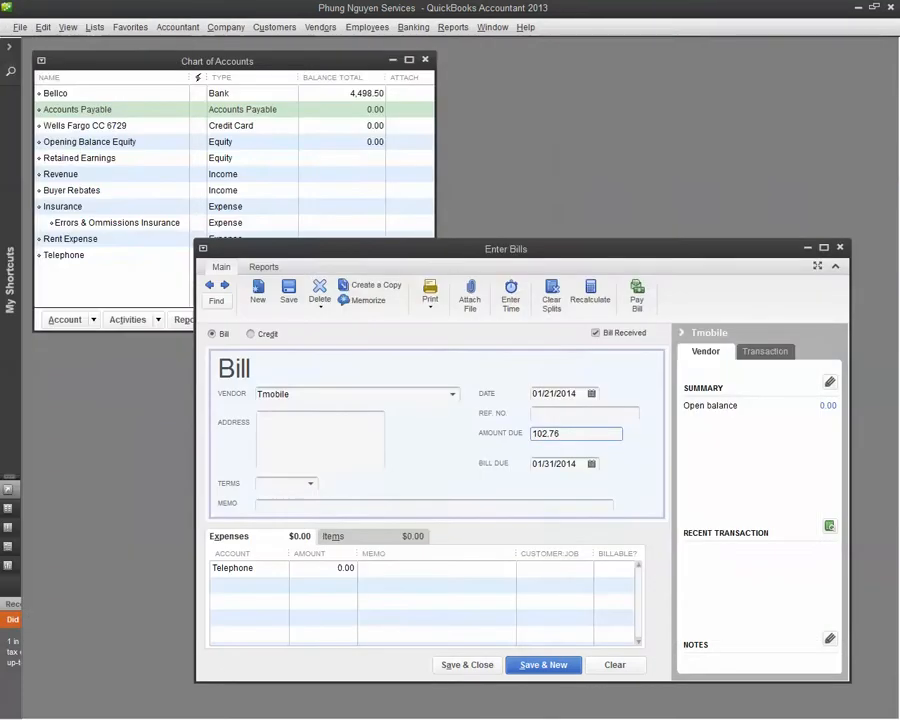
{"action": "left_click", "coordinate": [593, 466]}
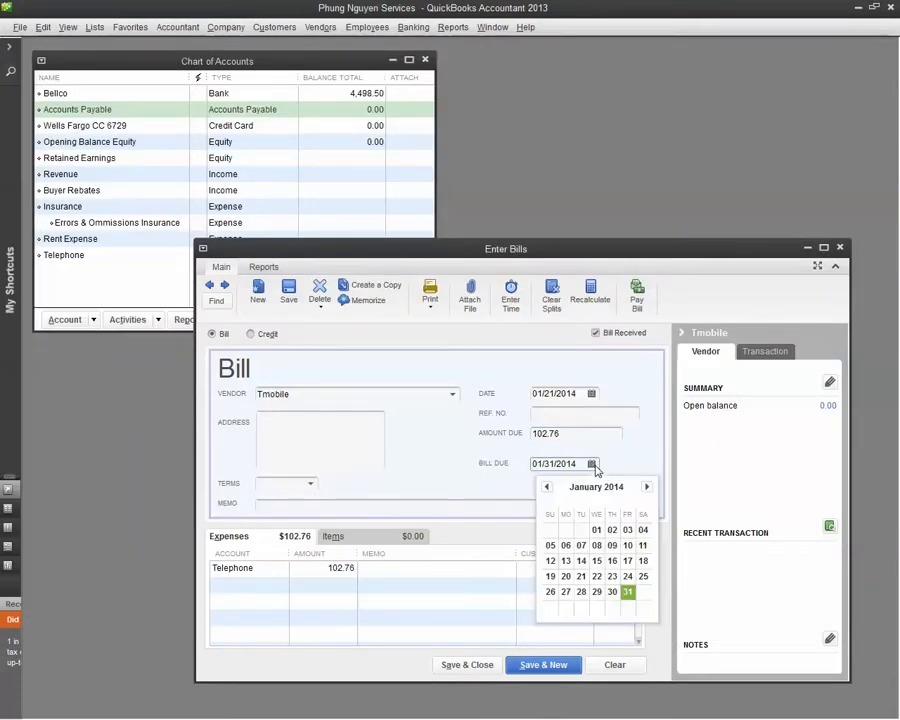
{"action": "left_click", "coordinate": [647, 487]}
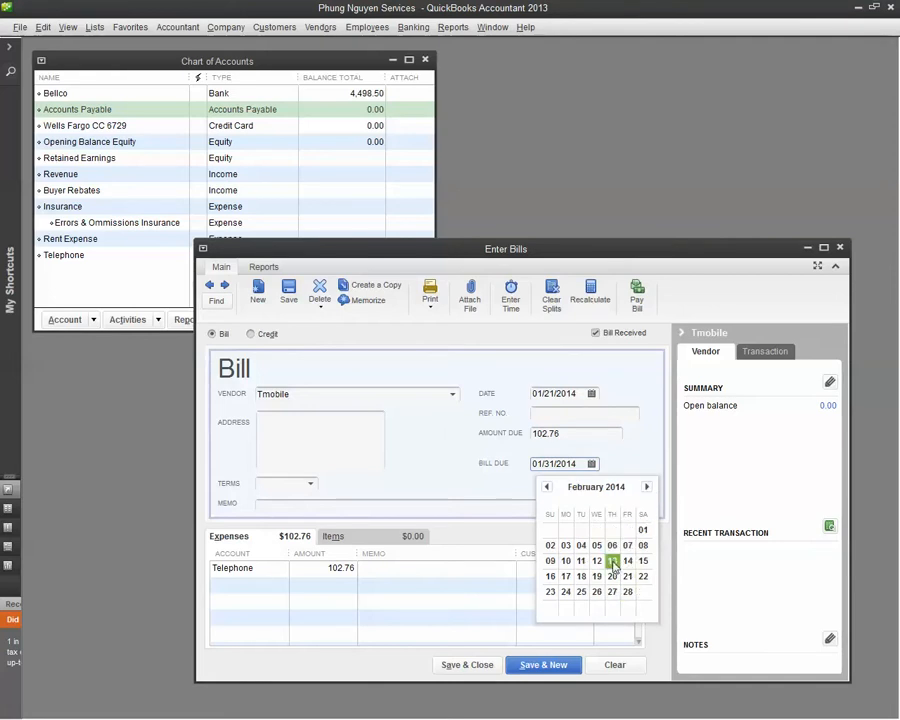
{"action": "left_click", "coordinate": [612, 562]}
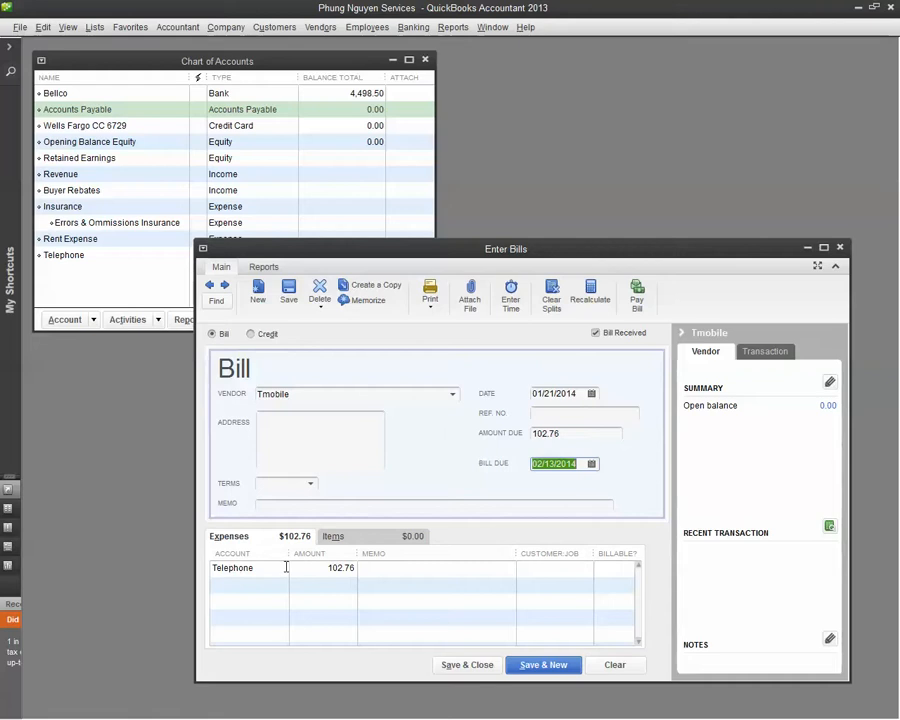
Review the account choices for the expense line, keep Telephone, and save and close the bill.
{"action": "left_click", "coordinate": [269, 568]}
{"action": "left_click", "coordinate": [281, 571]}
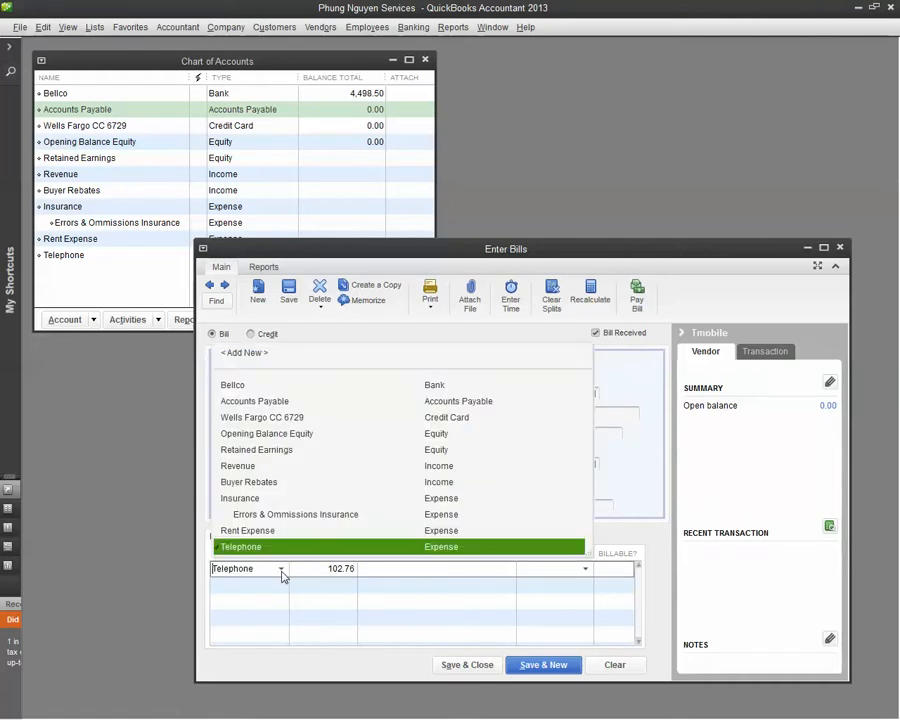
{"action": "left_click", "coordinate": [281, 571]}
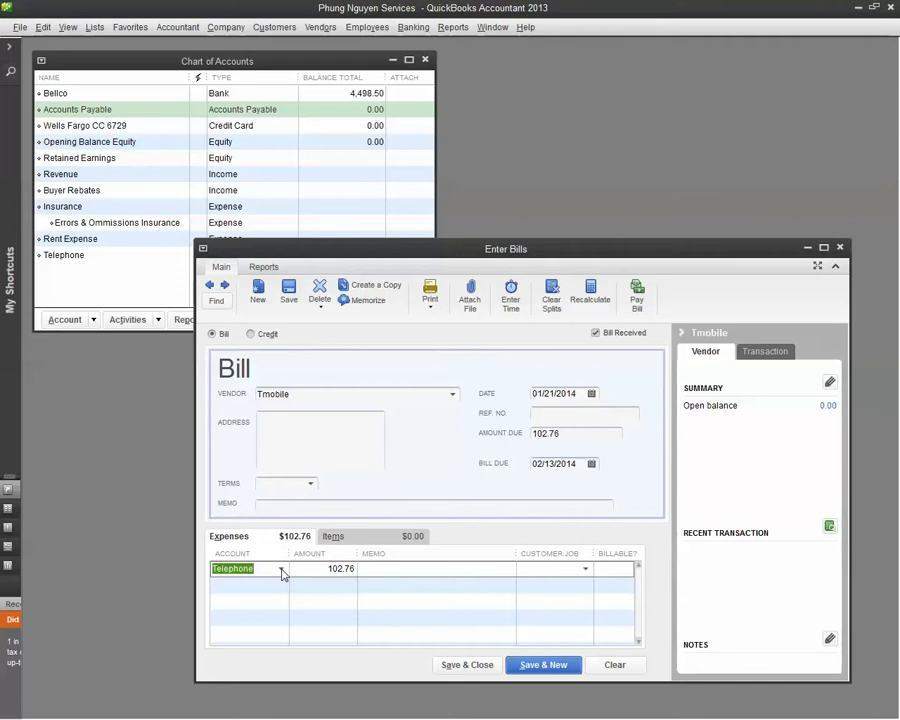
{"action": "left_click", "coordinate": [281, 571]}
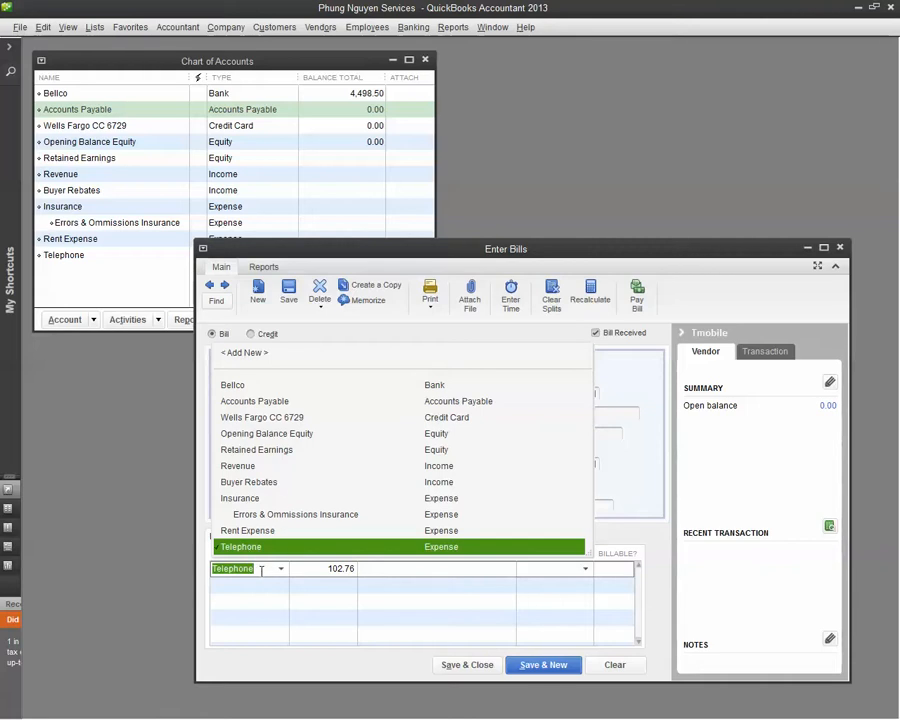
{"action": "left_click", "coordinate": [261, 569]}
{"action": "left_click", "coordinate": [657, 537]}
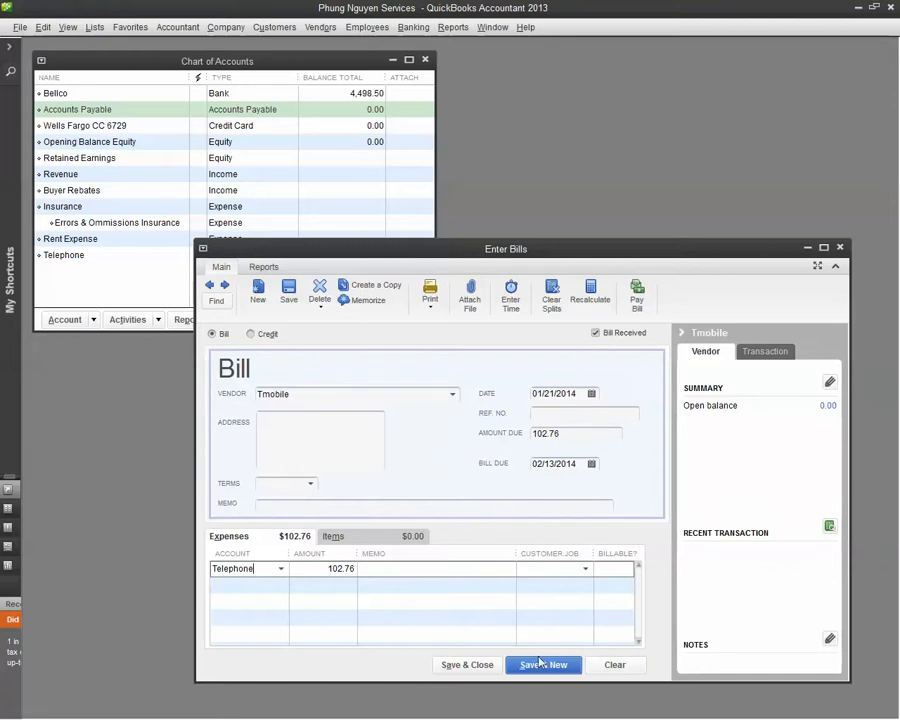
{"action": "left_click", "coordinate": [470, 665]}
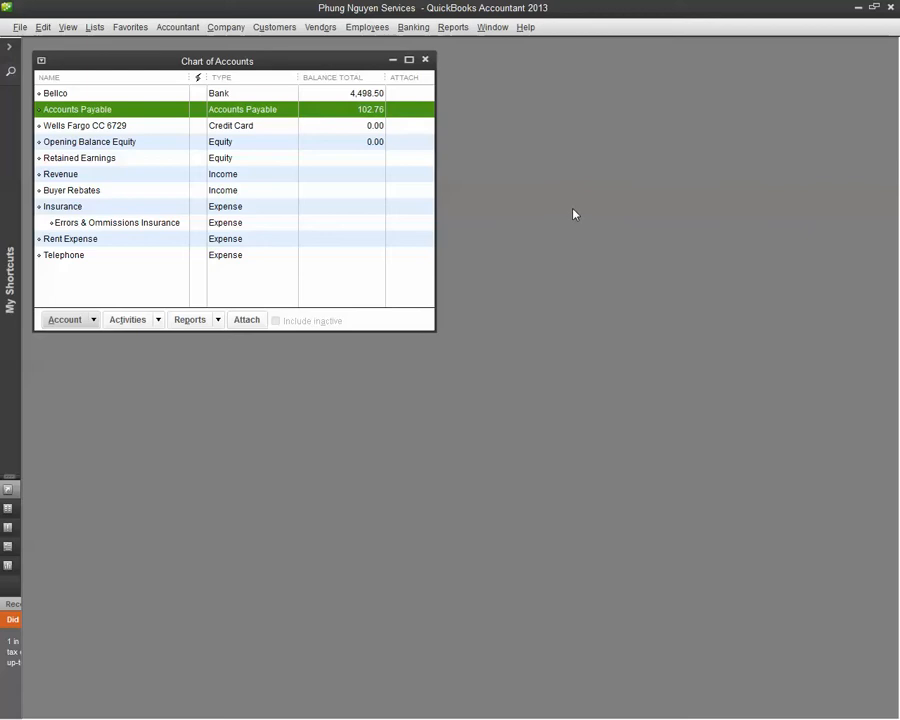
Start paying bills, select the Tmobile bill for payment, and check the payment date, keeping 01/21/2014.
{"action": "left_click", "coordinate": [325, 30]}
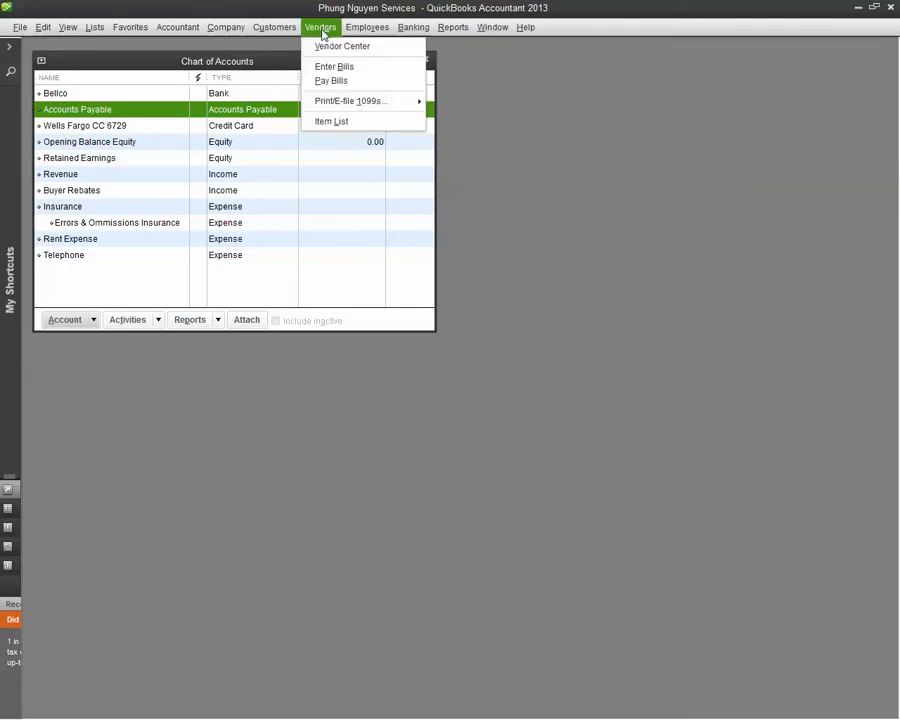
{"action": "left_click", "coordinate": [339, 82]}
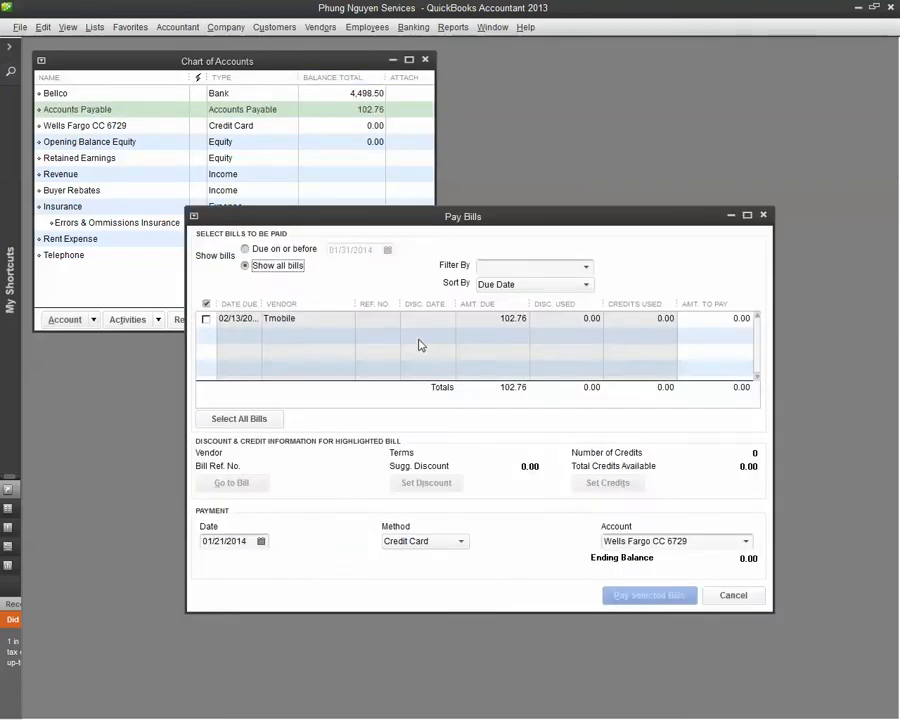
{"action": "left_click", "coordinate": [206, 319]}
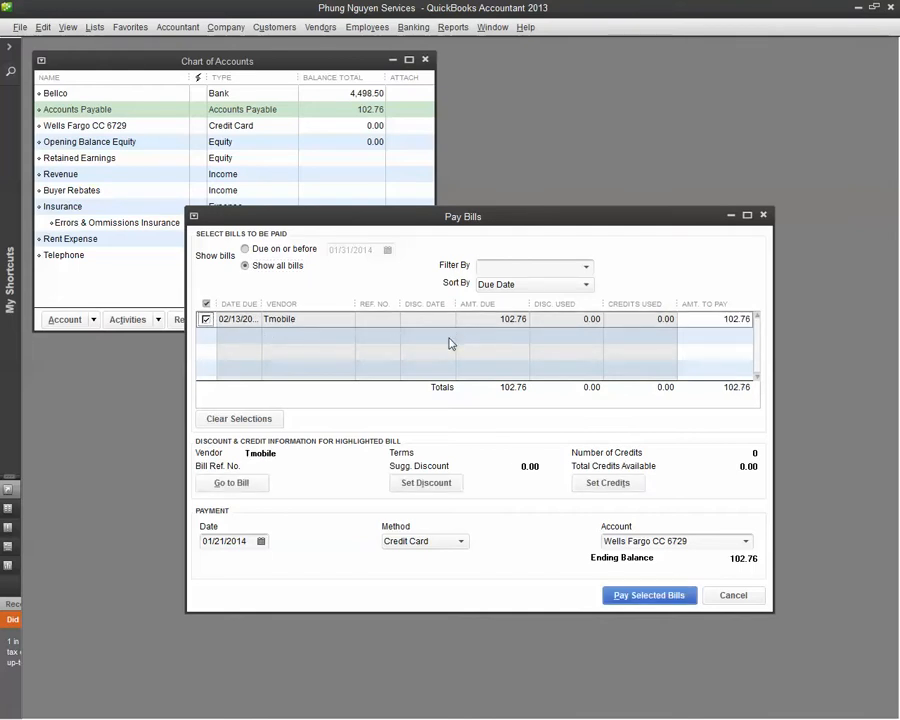
{"action": "left_click", "coordinate": [262, 542]}
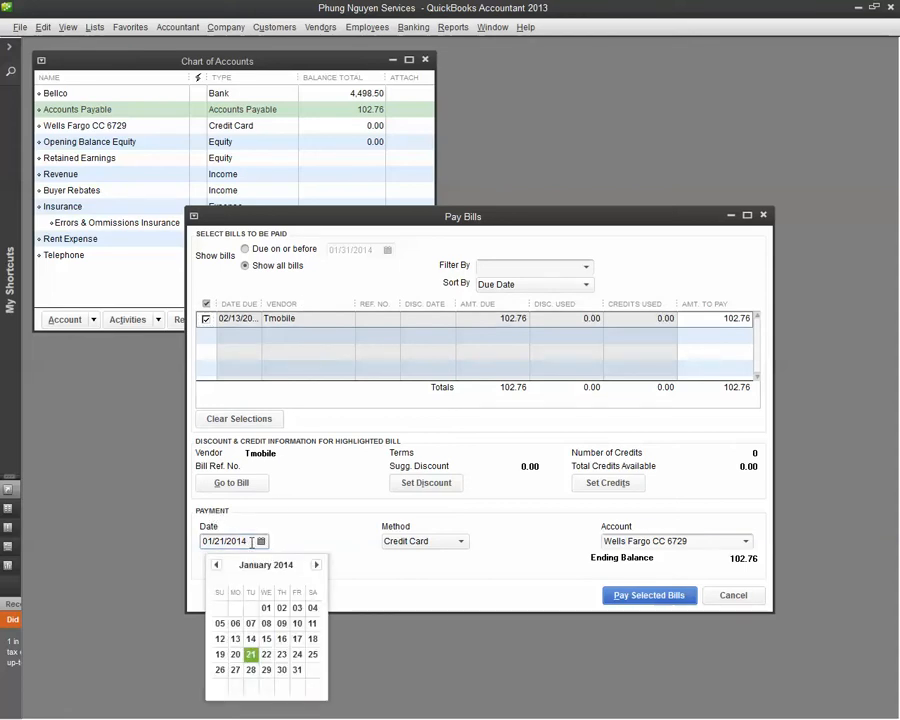
{"action": "left_click", "coordinate": [307, 534]}
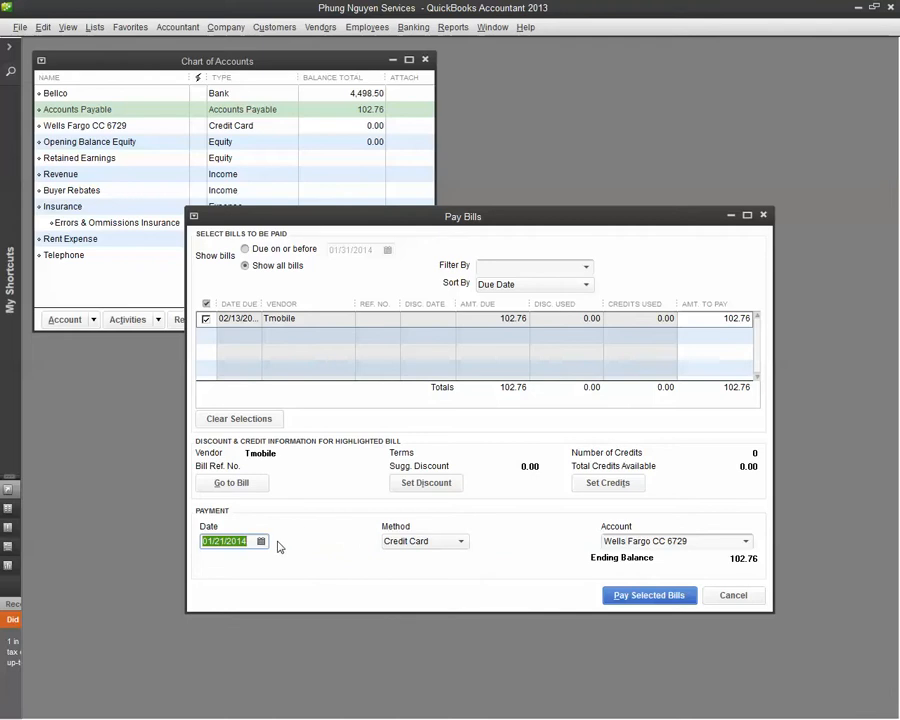
Try Check as the payment method for the Tmobile bill and look at the payment account choices.
{"action": "left_click", "coordinate": [461, 543]}
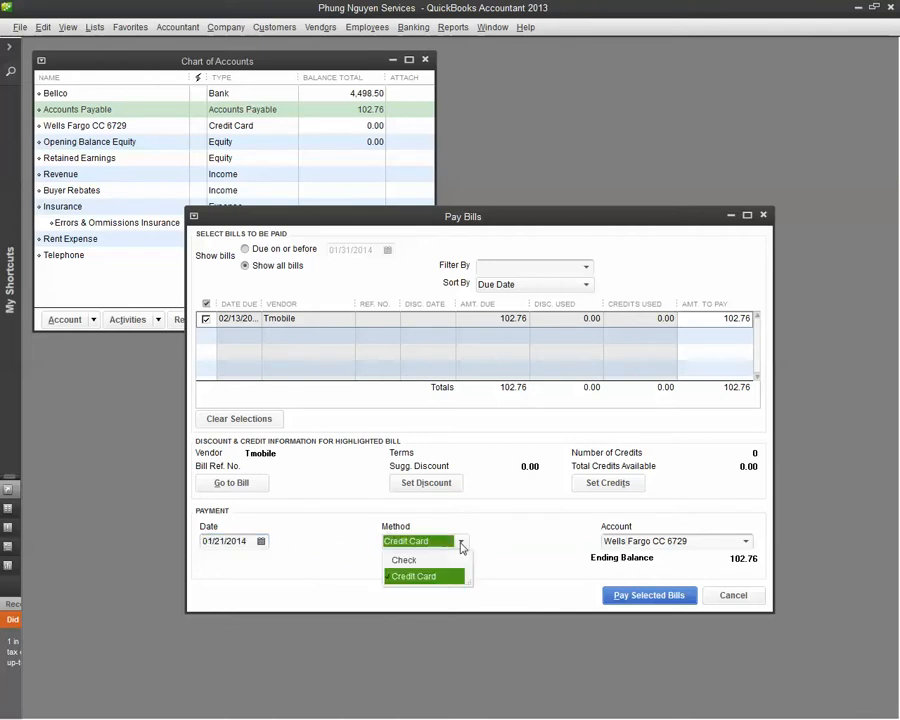
{"action": "left_click", "coordinate": [405, 560]}
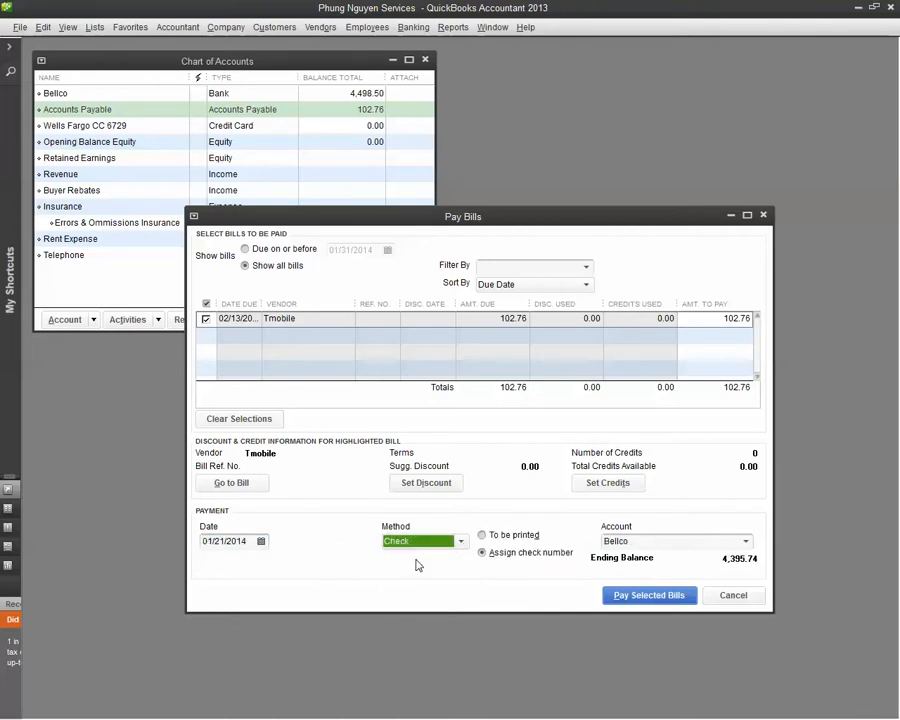
{"action": "left_click", "coordinate": [746, 542]}
{"action": "left_click", "coordinate": [752, 549]}
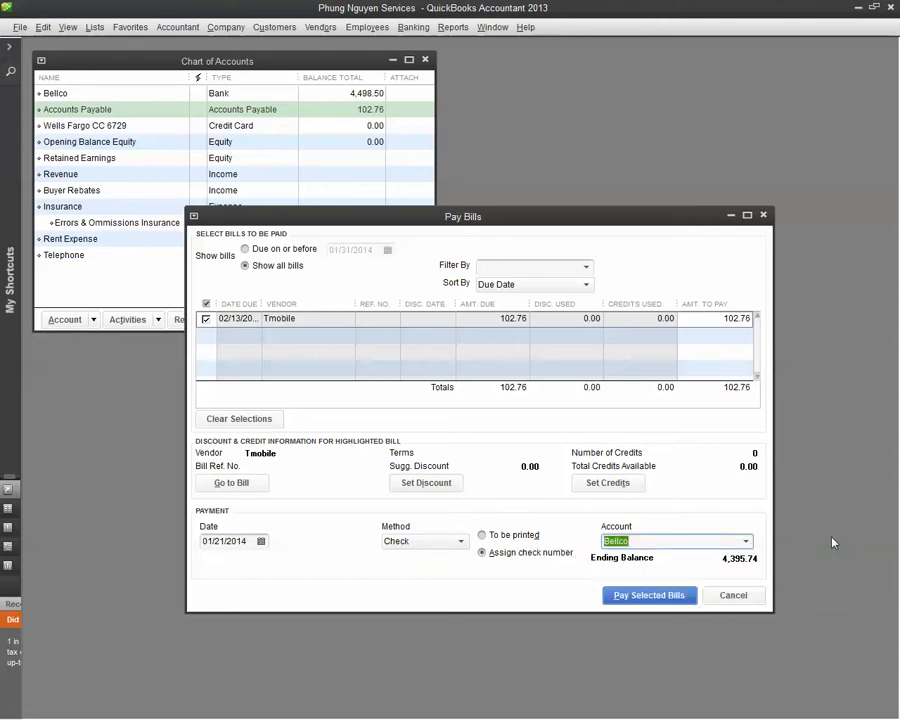
Set the payment method to Credit Card, pay the selected Tmobile bill from the Wells Fargo credit card account, and close the payment summary.
{"action": "left_click", "coordinate": [440, 541]}
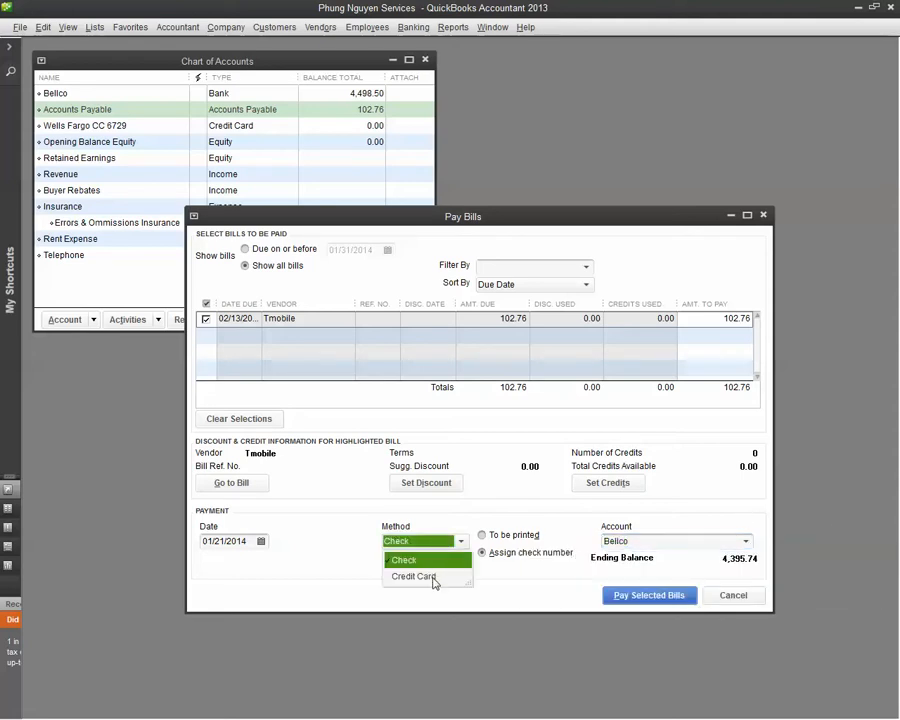
{"action": "left_click", "coordinate": [434, 577]}
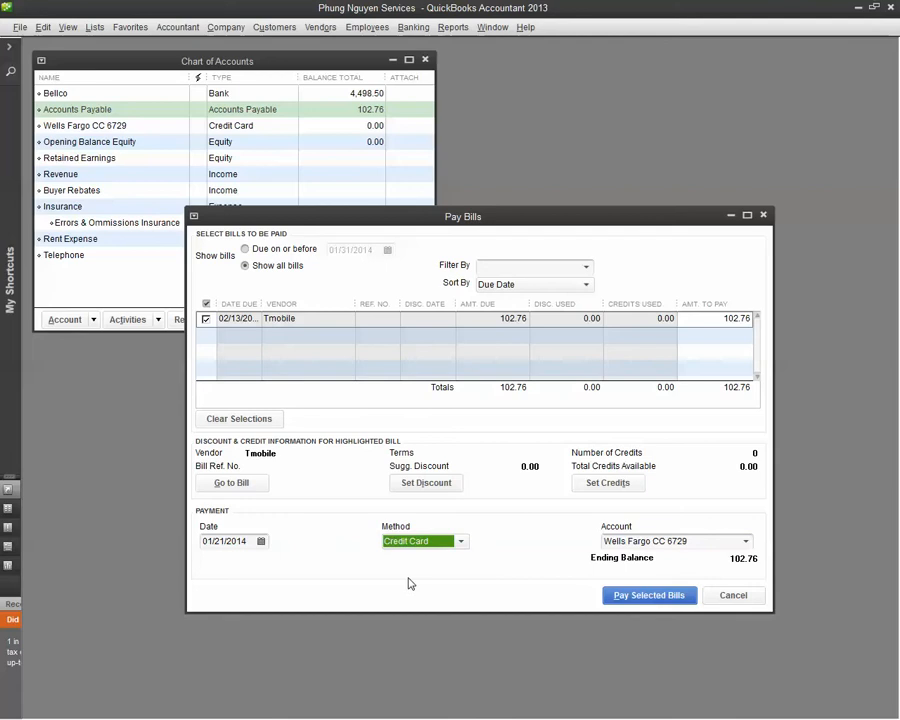
{"action": "left_click", "coordinate": [650, 595]}
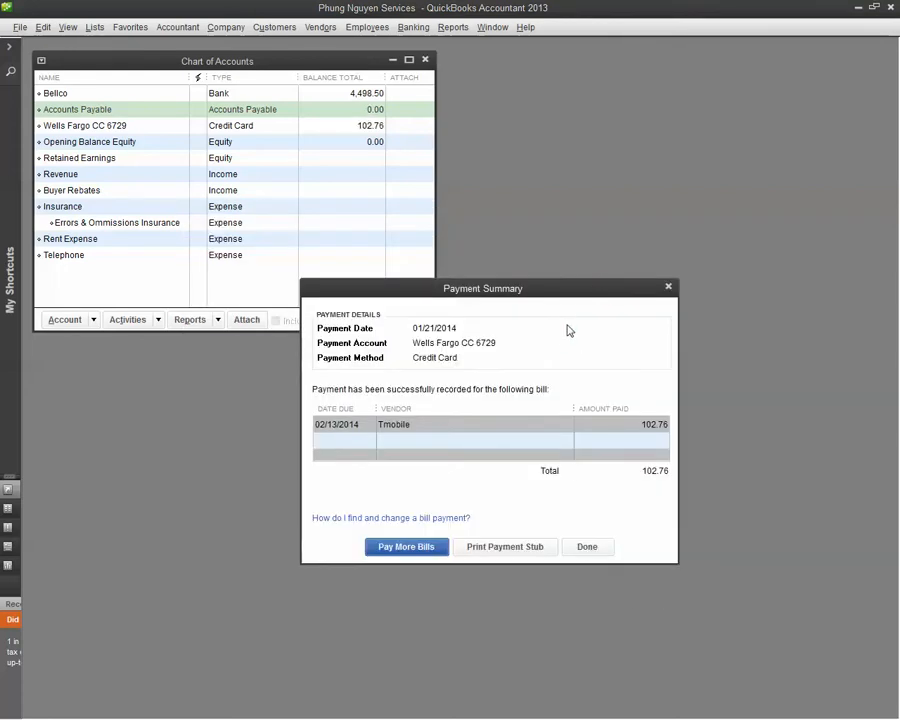
{"action": "left_click", "coordinate": [669, 288]}
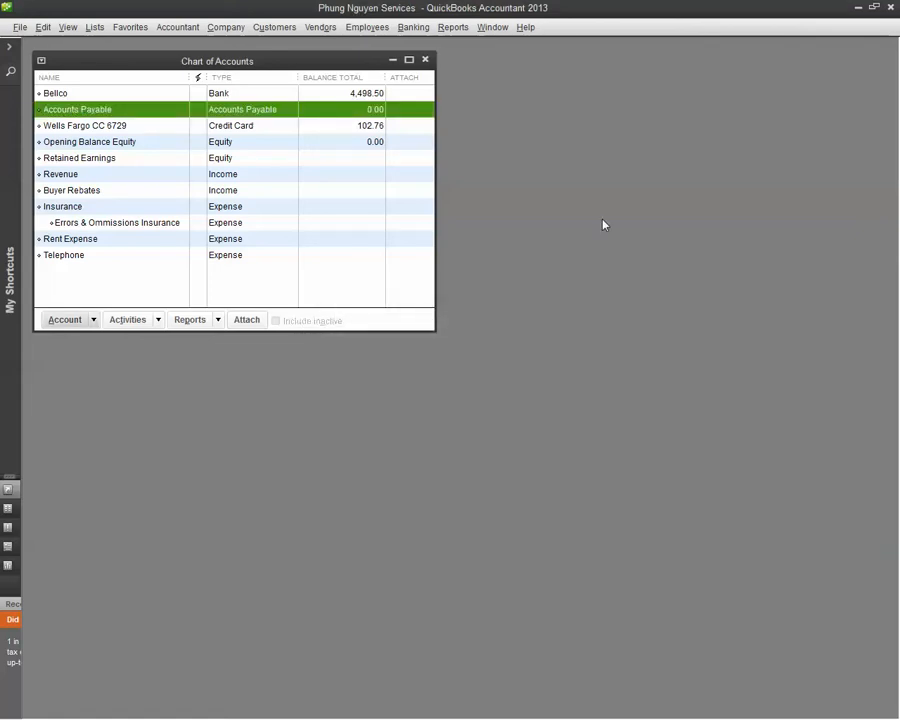
Compare the balances of the Wells Fargo credit card, Accounts Payable and Bellco accounts in the Chart of Accounts.
{"action": "left_click", "coordinate": [351, 130]}
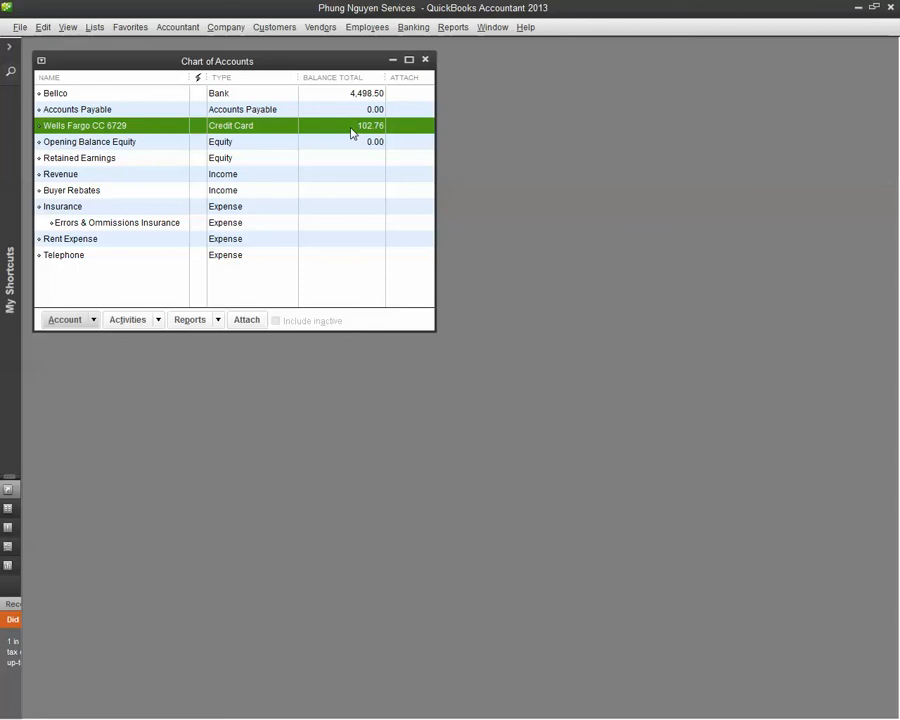
{"action": "left_click", "coordinate": [346, 112]}
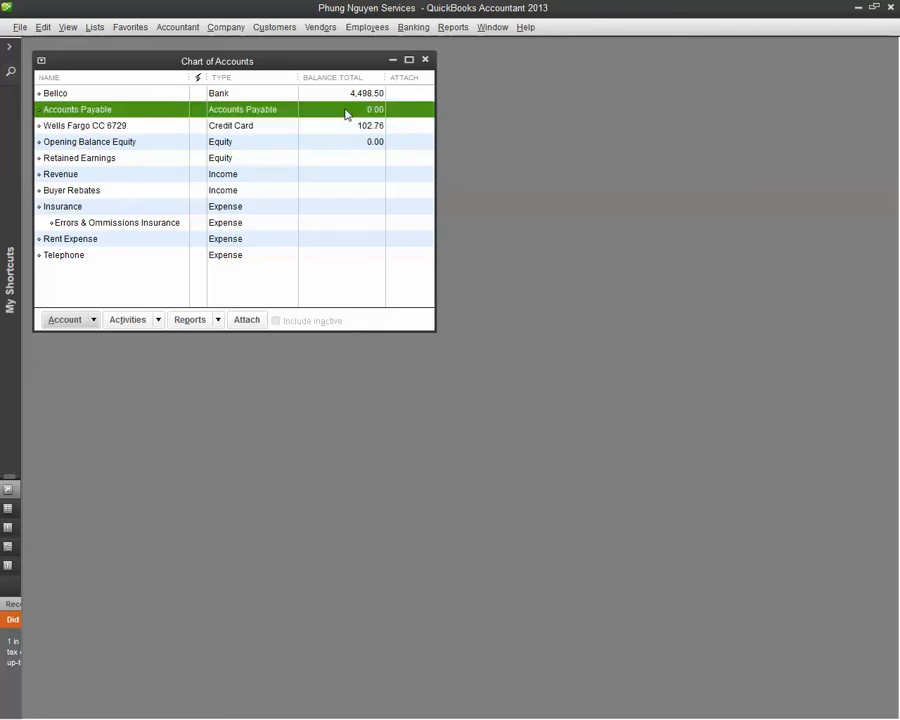
{"action": "left_click", "coordinate": [349, 129]}
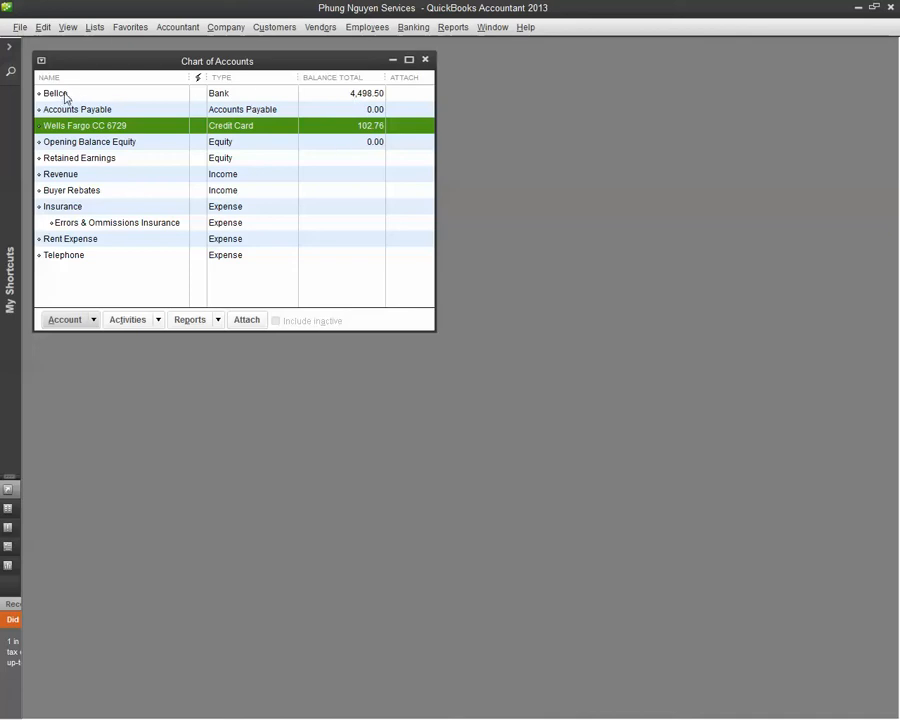
{"action": "left_click", "coordinate": [363, 95]}
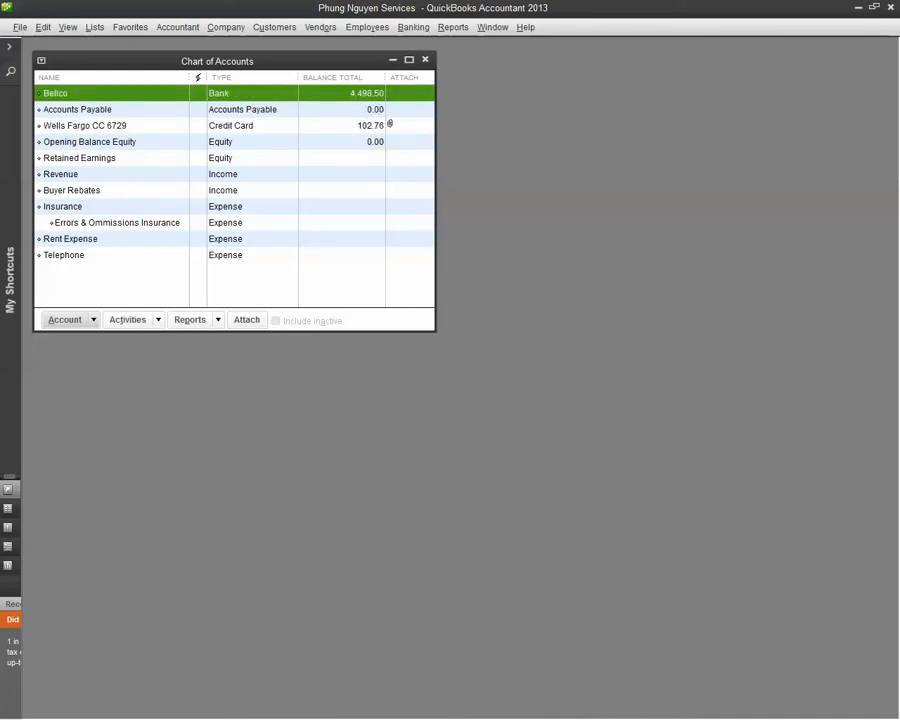
{"action": "left_click", "coordinate": [357, 127]}
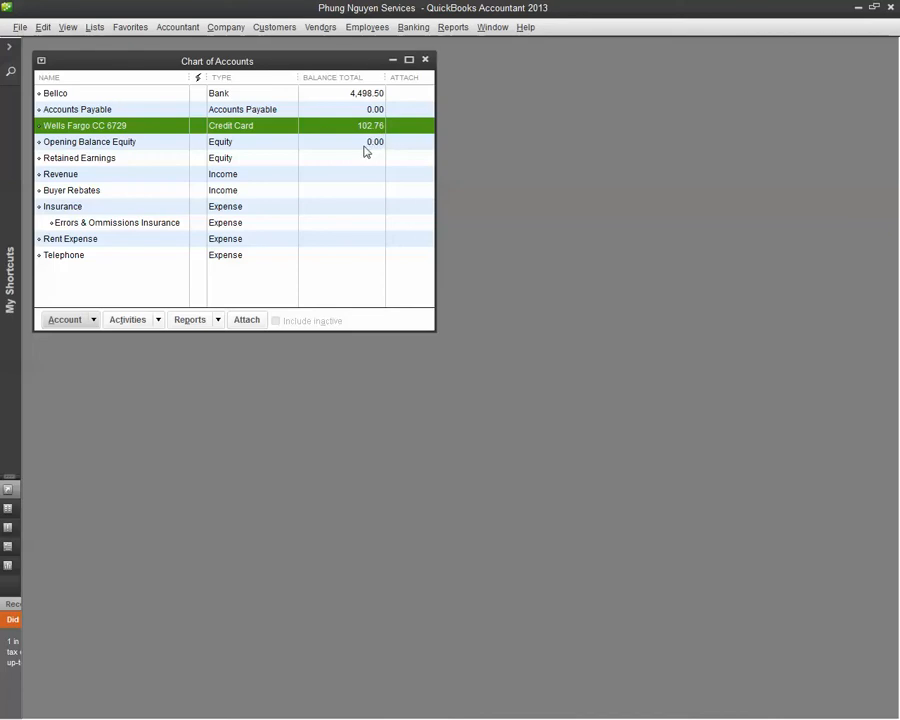
Run the standard Profit & Loss report, resize and reposition it beside the Chart of Accounts to review the telephone expense, and close it.
{"action": "left_click", "coordinate": [460, 30]}
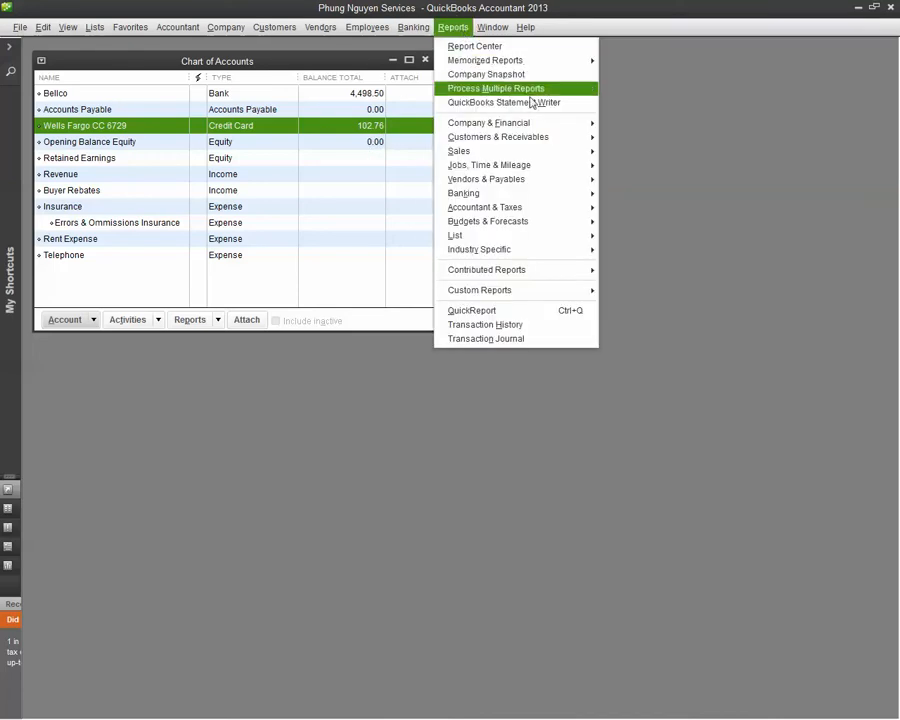
{"action": "mouse_move", "coordinate": [533, 126]}
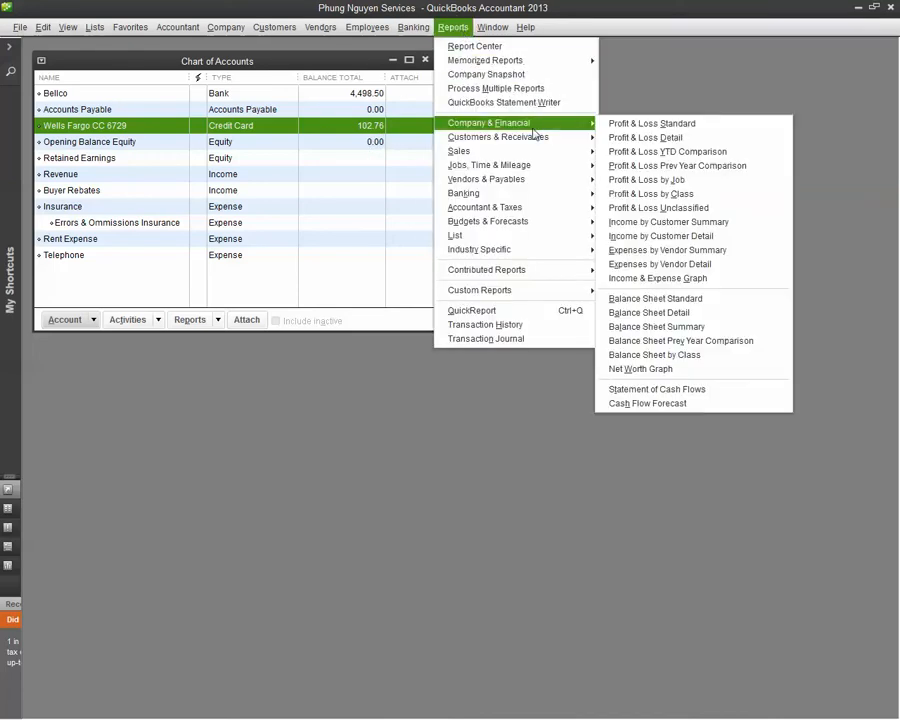
{"action": "left_click", "coordinate": [651, 126]}
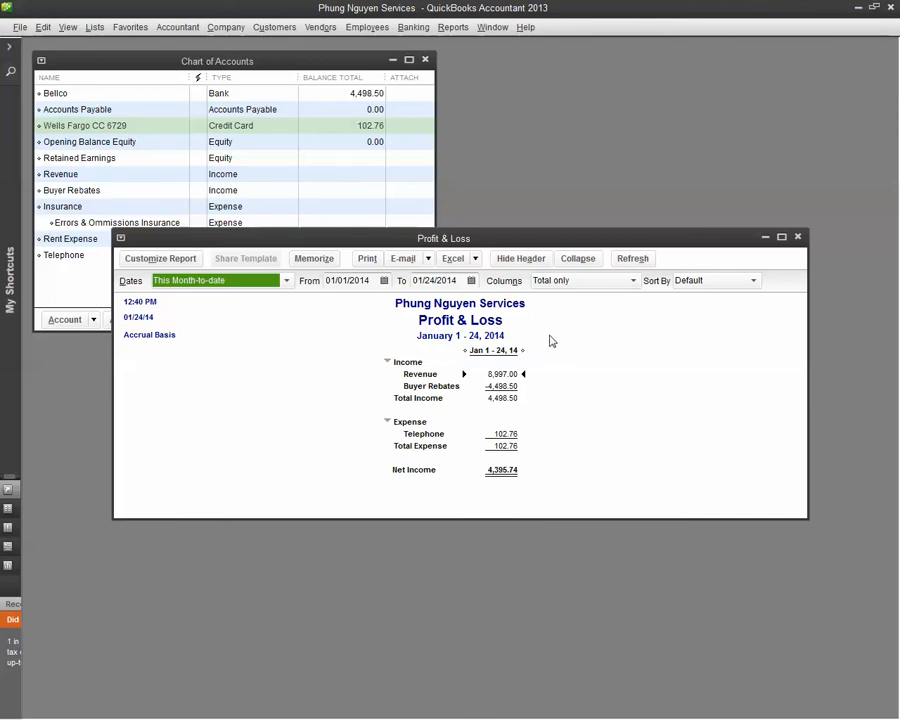
{"action": "left_click", "coordinate": [550, 334]}
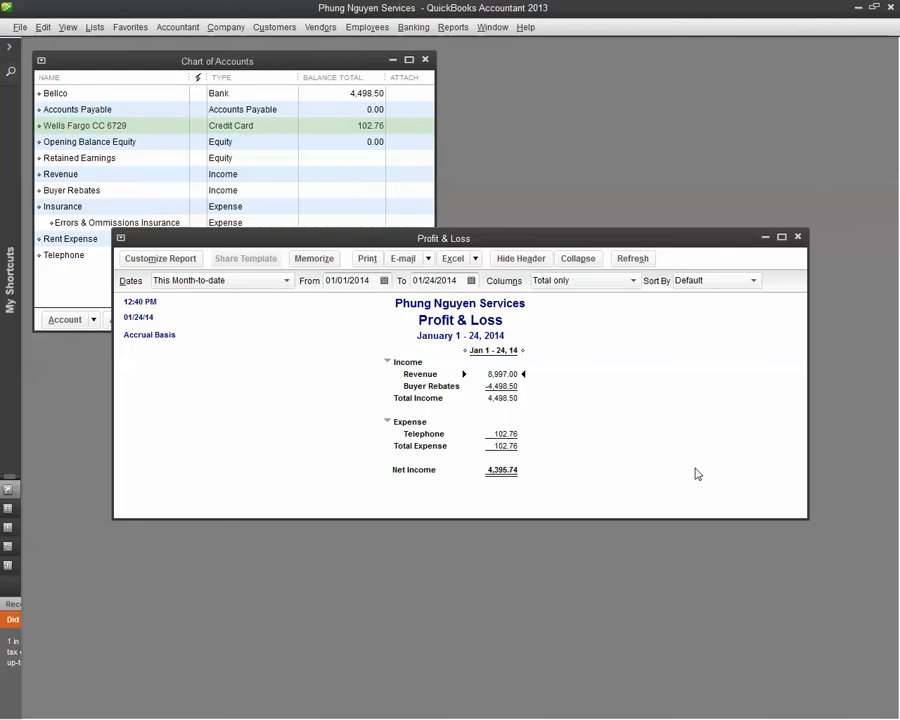
{"action": "left_click_drag", "start_coordinate": [808, 515], "coordinate": [664, 627]}
{"action": "left_click_drag", "start_coordinate": [456, 246], "coordinate": [655, 175]}
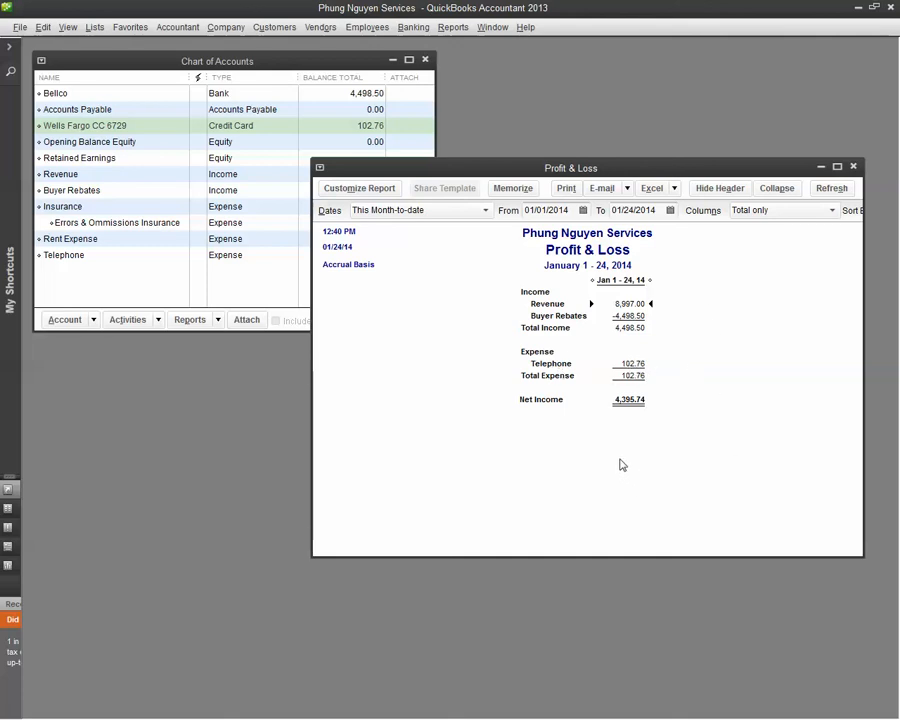
{"action": "left_click", "coordinate": [854, 166]}
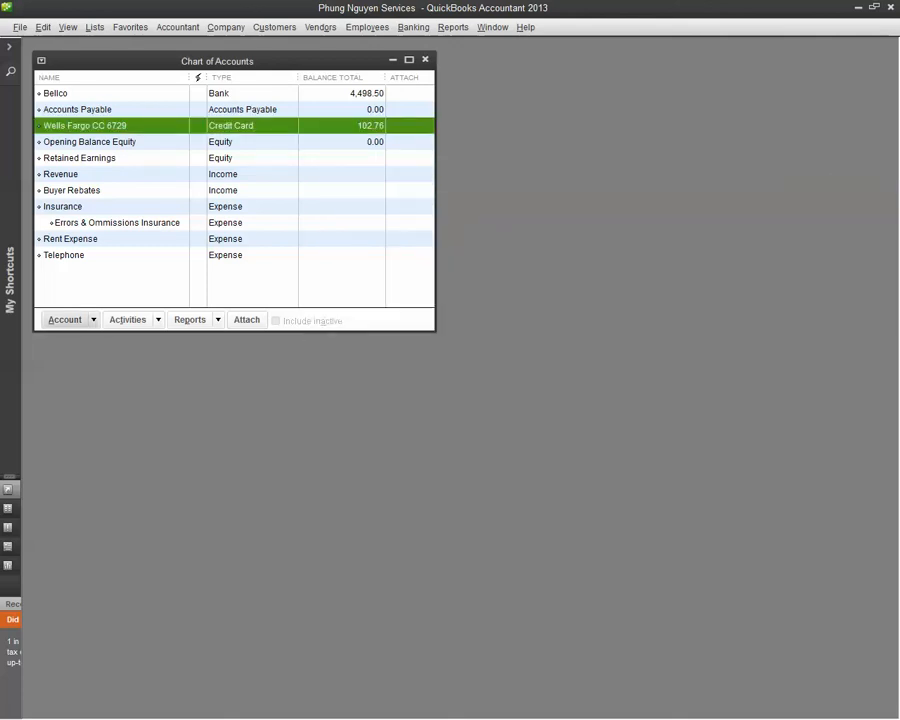